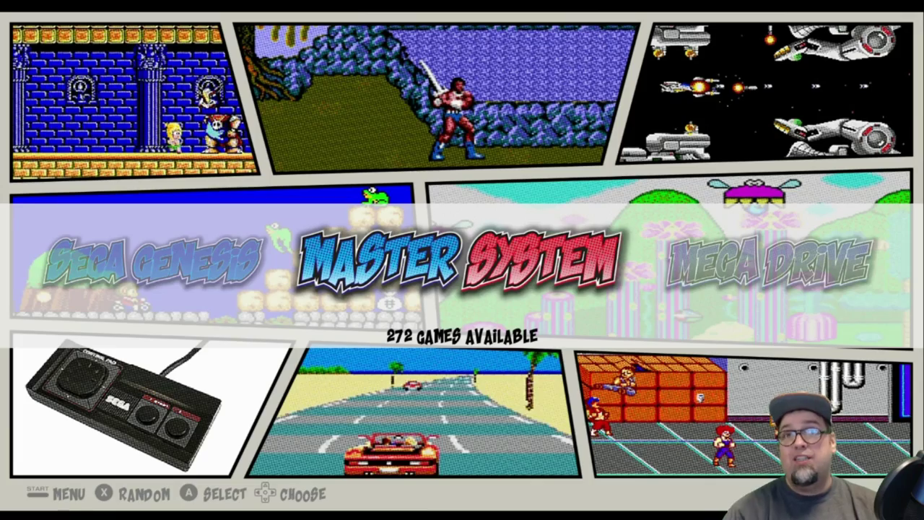
Step: Browse the console pages of the comic-style theme's system carousel, including Master System, Game Boy Advance and Game Boy
key("Right")
key("Left")
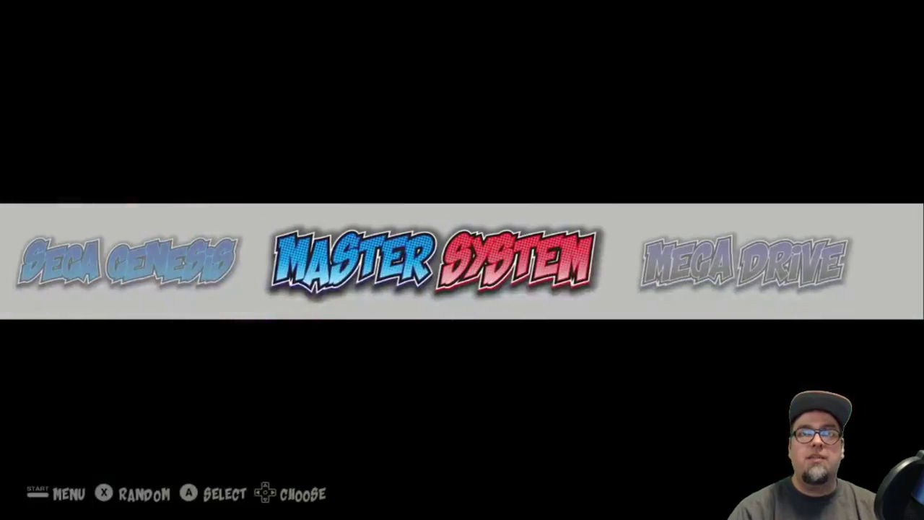
key("Left")
key("Left")
key("Left")
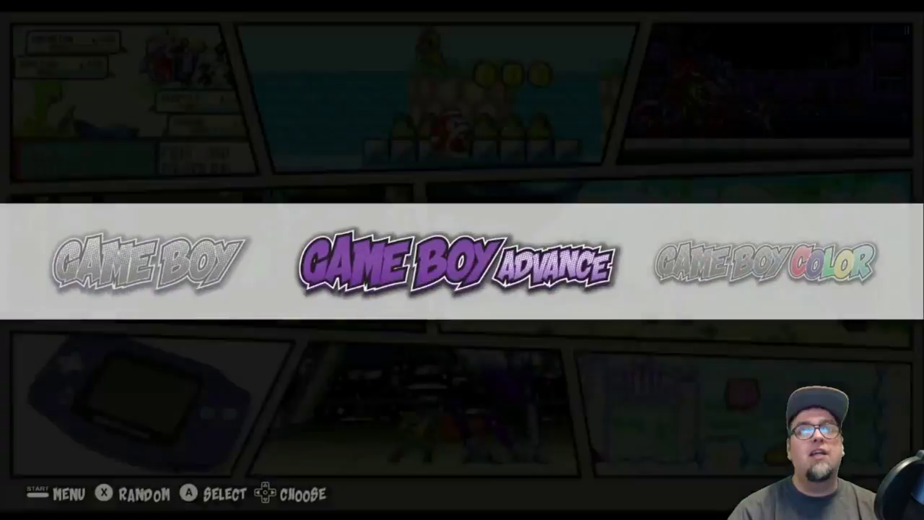
key("Left")
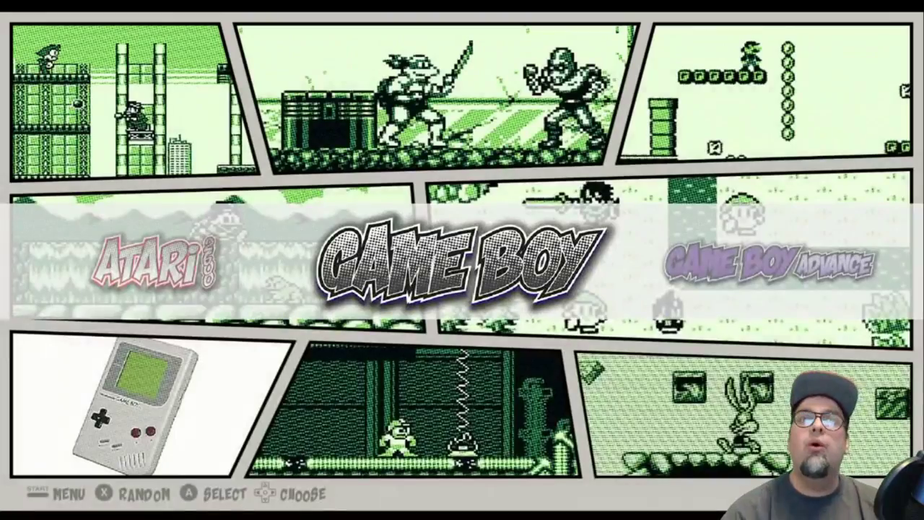
key("Left")
key("Left")
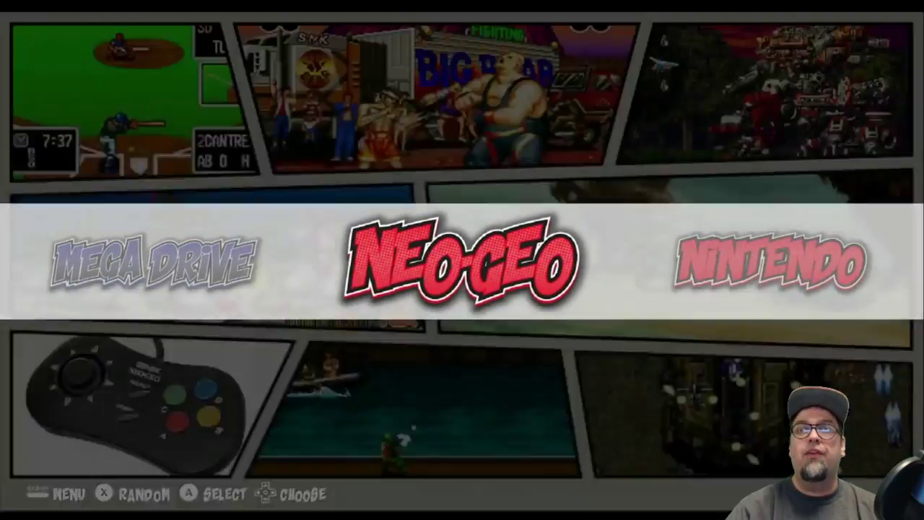
Step: Open the RetroPie system and examine how the theme presents its configuration entries down to RetroArch
key("Right")
key("Return")
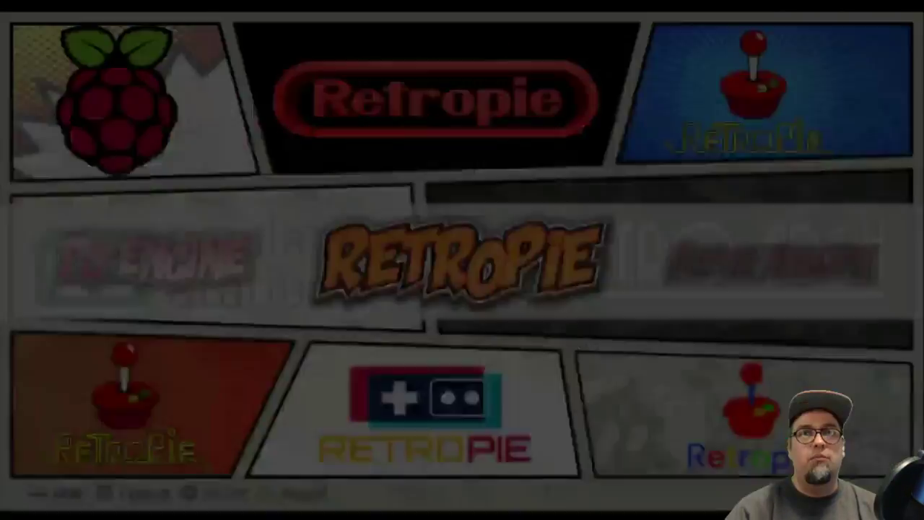
key("Down")
key("Down")
key("Down")
key("Down")
key("Down")
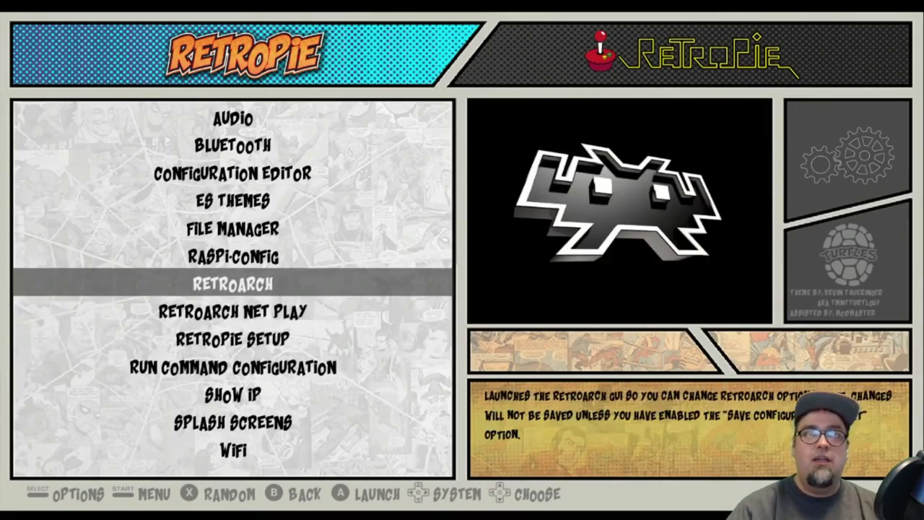
Step: Return to the system carousel and look back through the console artwork past Master System to the Game Boy systems
key("Escape")
key("Left")
key("Left")
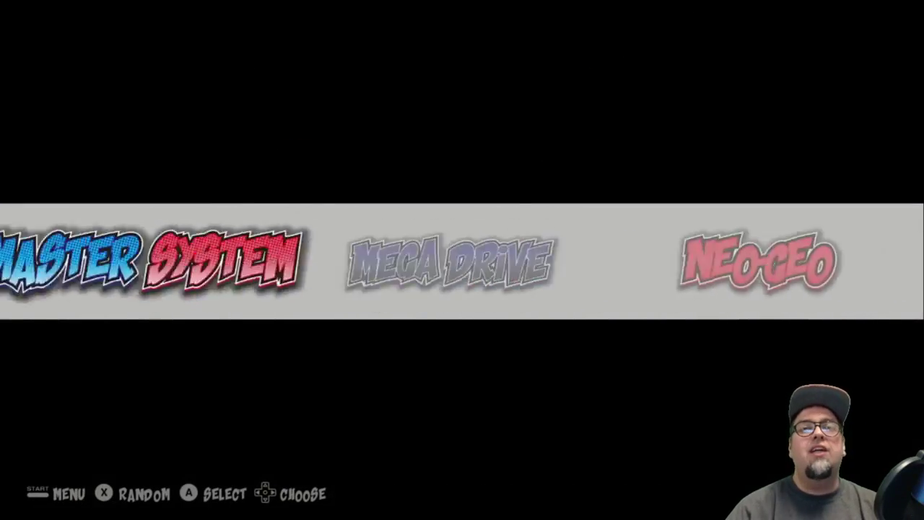
key("Left")
key("Left")
key("Left")
key("Left")
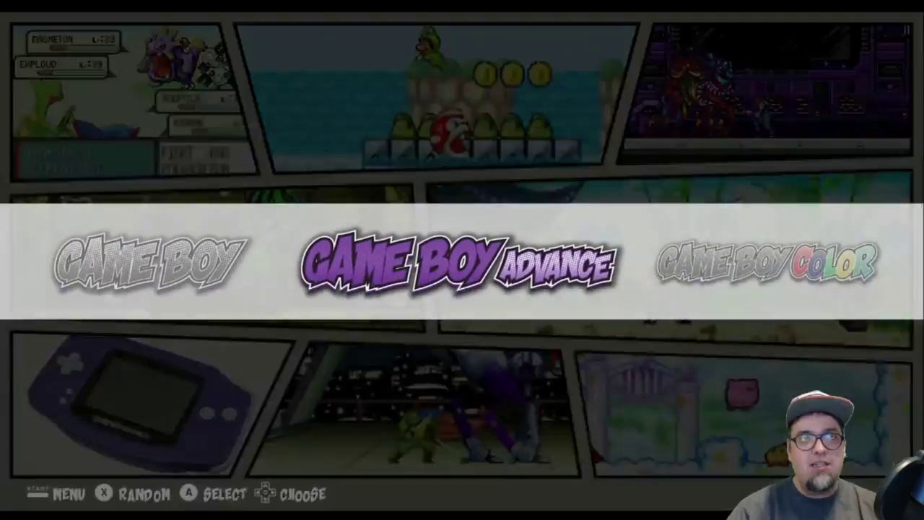
key("Left")
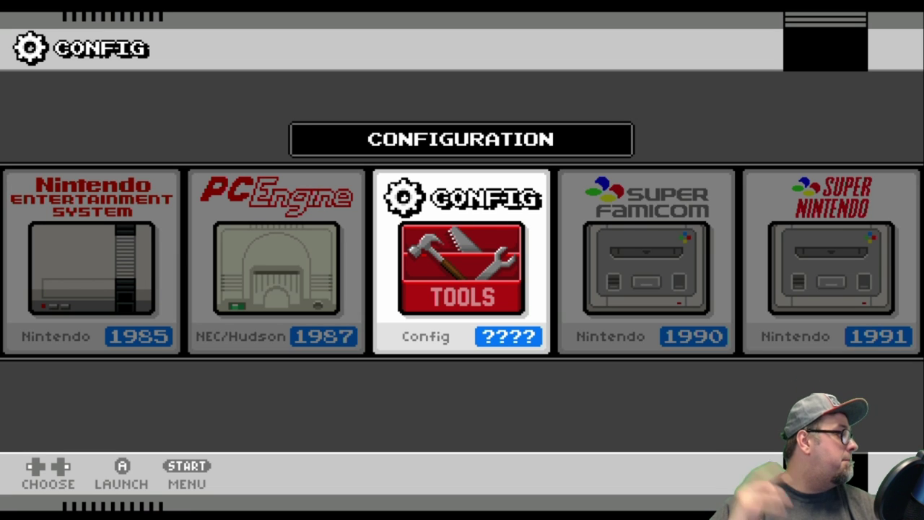
Step: Examine every console page of the pixel-style theme's carousel, from Super Famicom around to Config
key("Right")
key("Right")
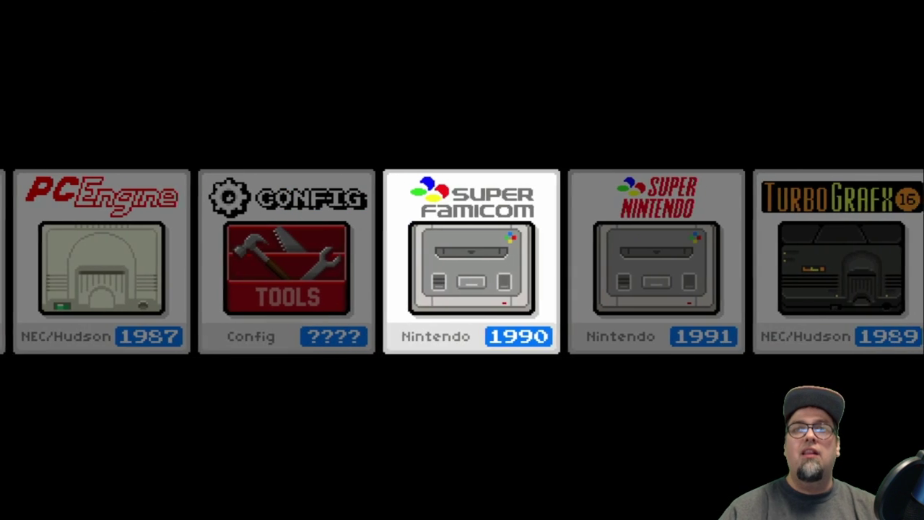
key("Right")
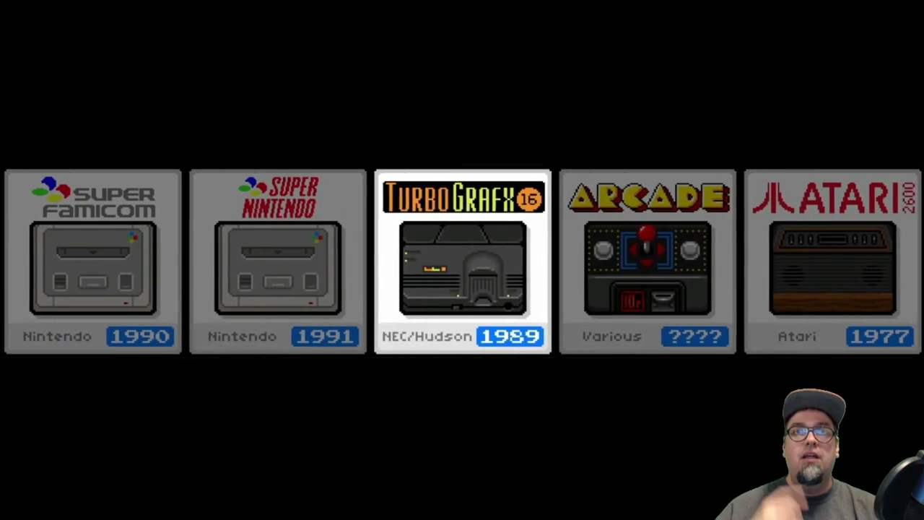
key("Right")
key("Right")
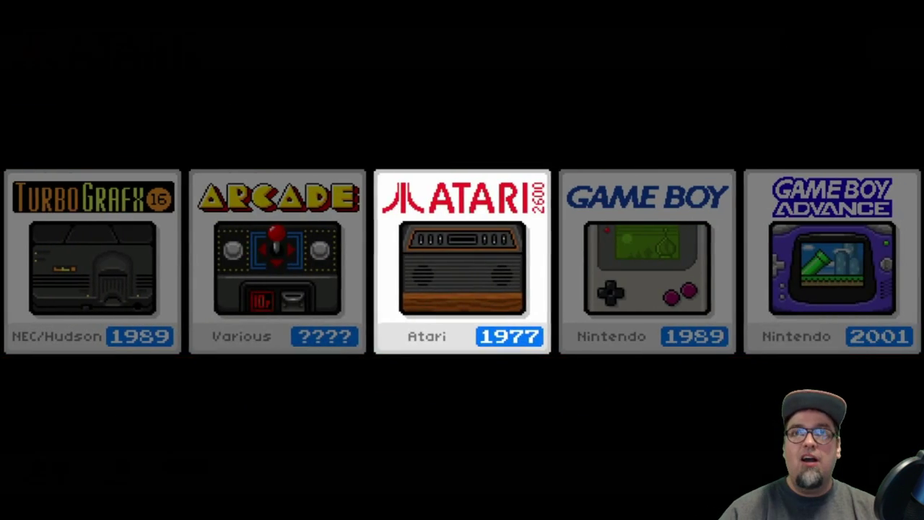
key("Right")
key("Right")
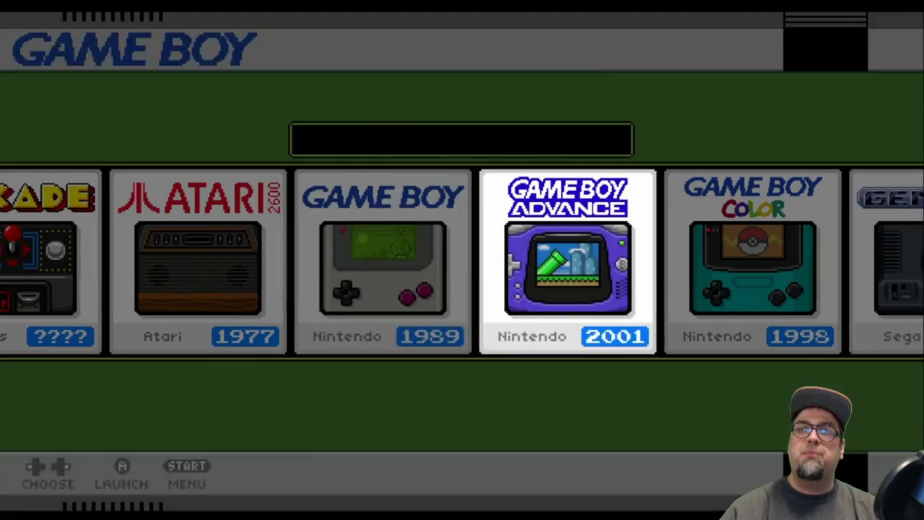
key("Right")
key("Right")
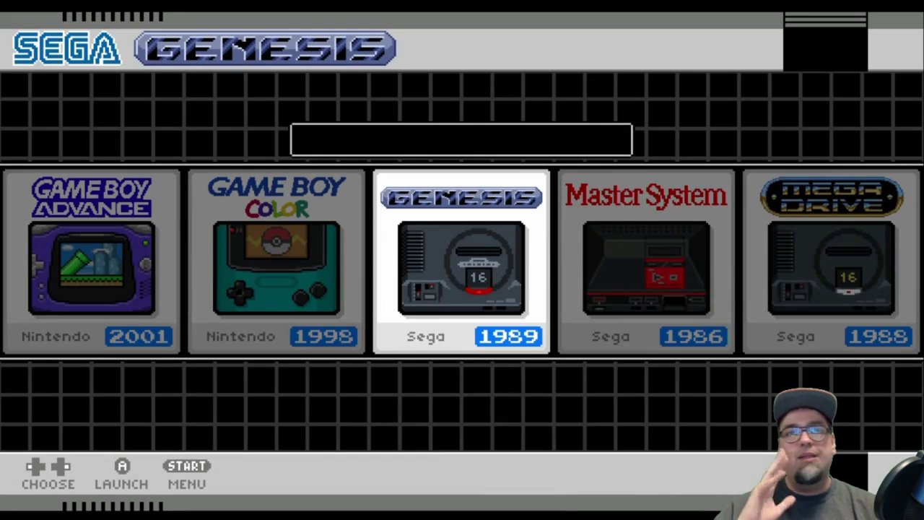
key("Right")
key("Right")
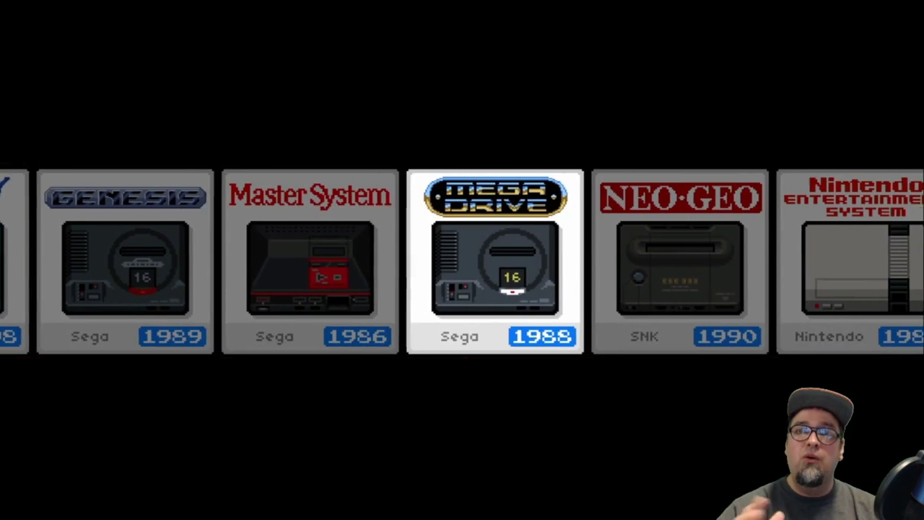
key("Right")
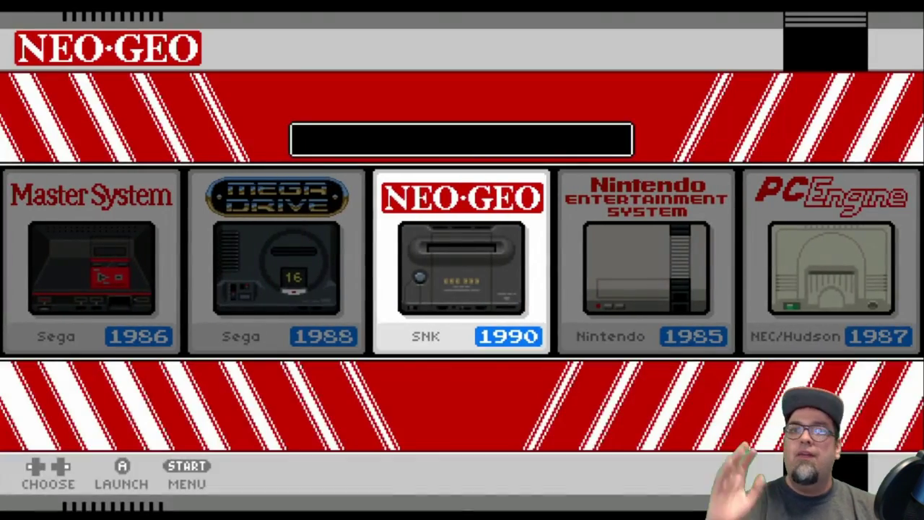
key("Right")
key("Right")
key("Right")
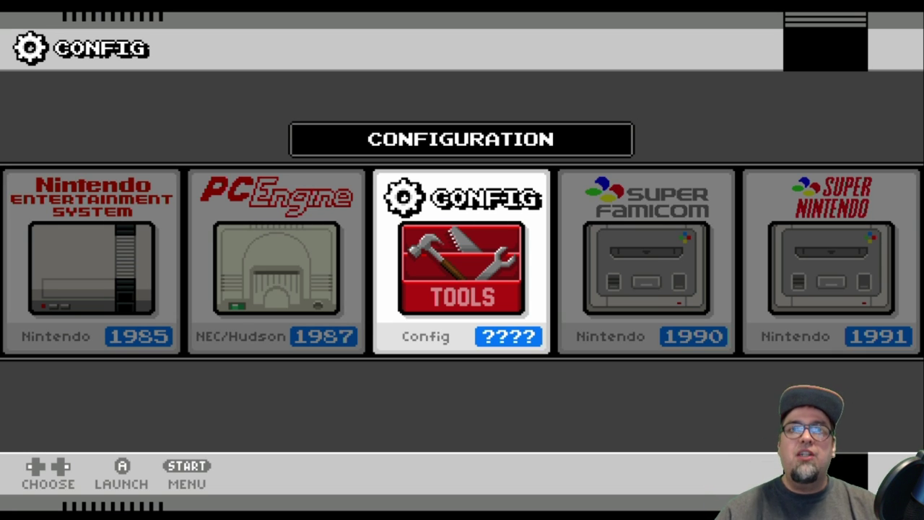
Step: Open the Config system and launch RetroPie Setup
key("Return")
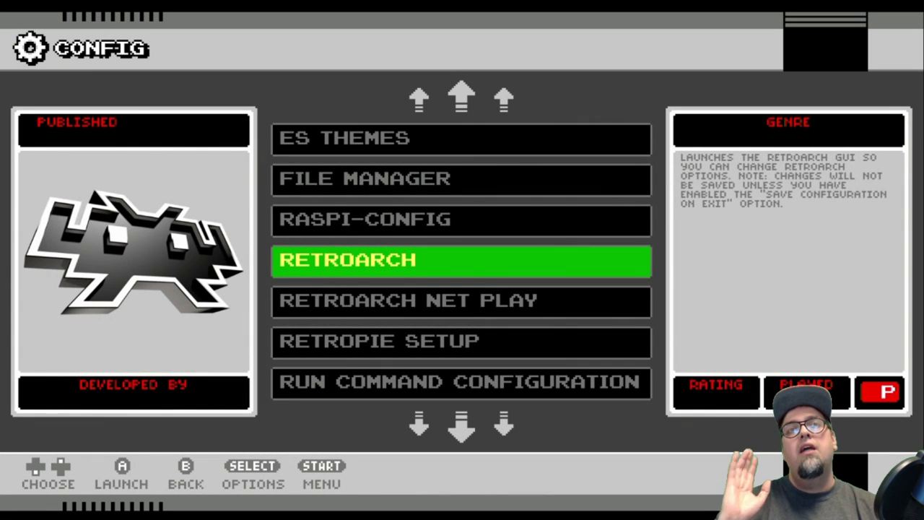
key("Down")
key("Down")
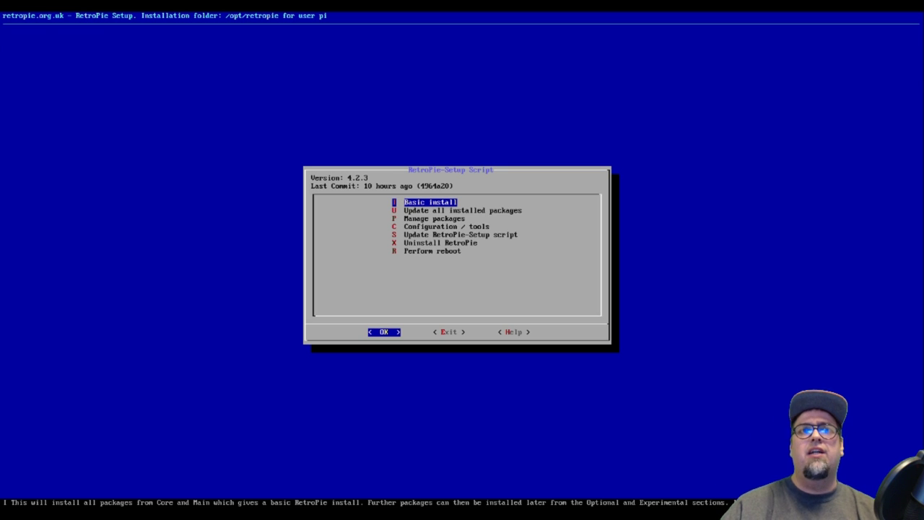
Step: Review the main options of the RetroPie-Setup script, including Basic install, Update all installed packages and Manage packages
key("Down")
key("Down")
key("Down")
key("Down")
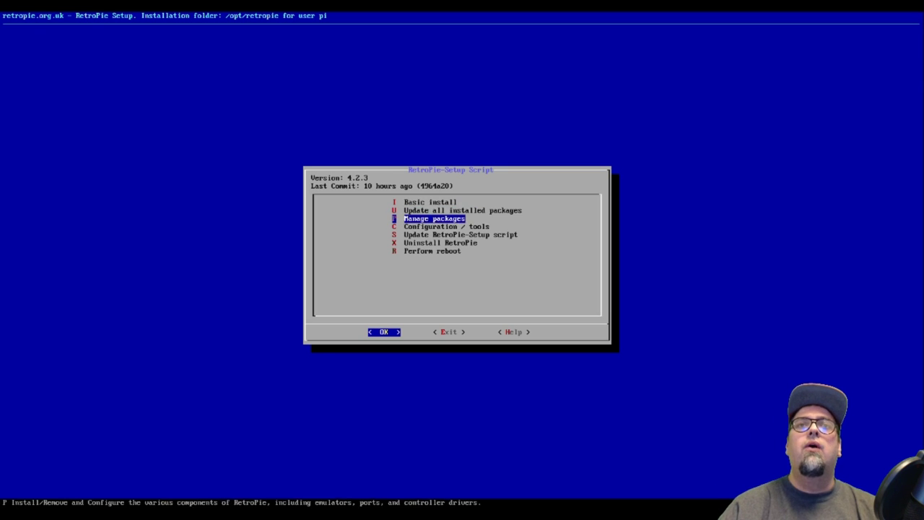
key("Up")
key("Up")
key("Up")
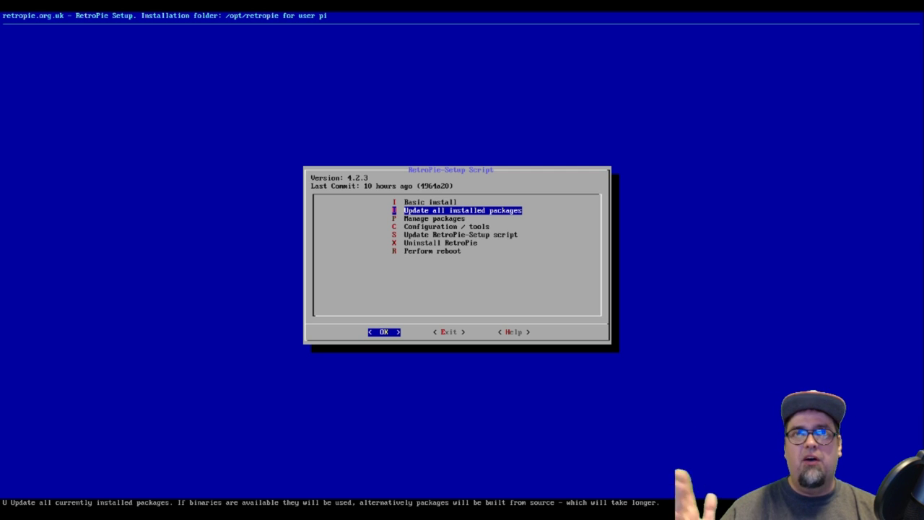
key("Up")
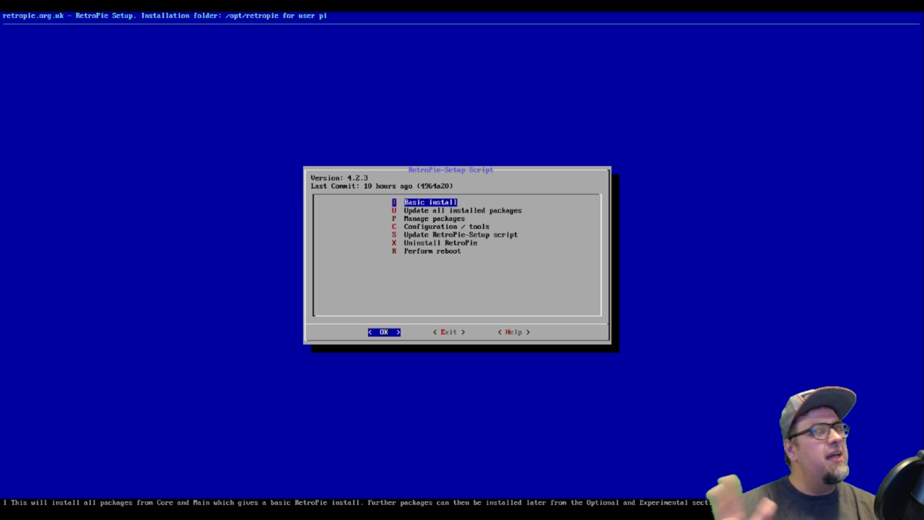
Step: Open Configuration / tools in the RetroPie-Setup script
key("Down")
key("Down")
key("Down")
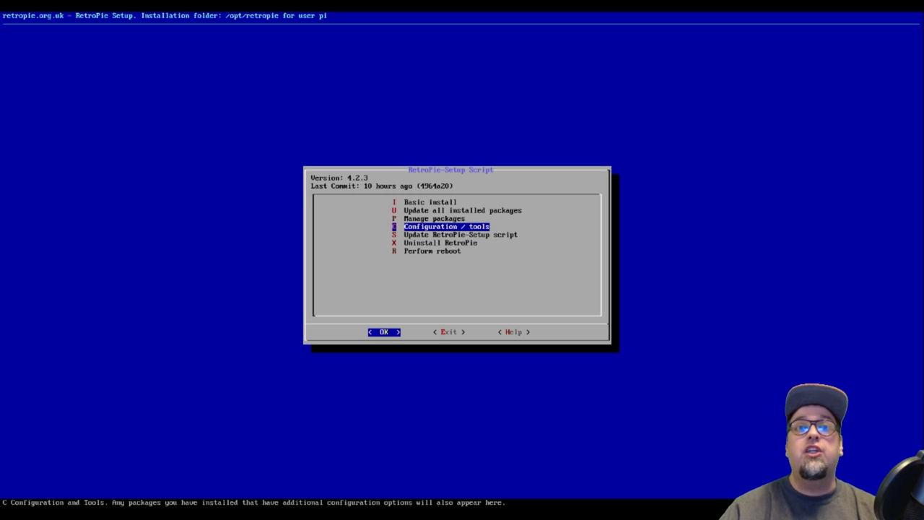
key("Return")
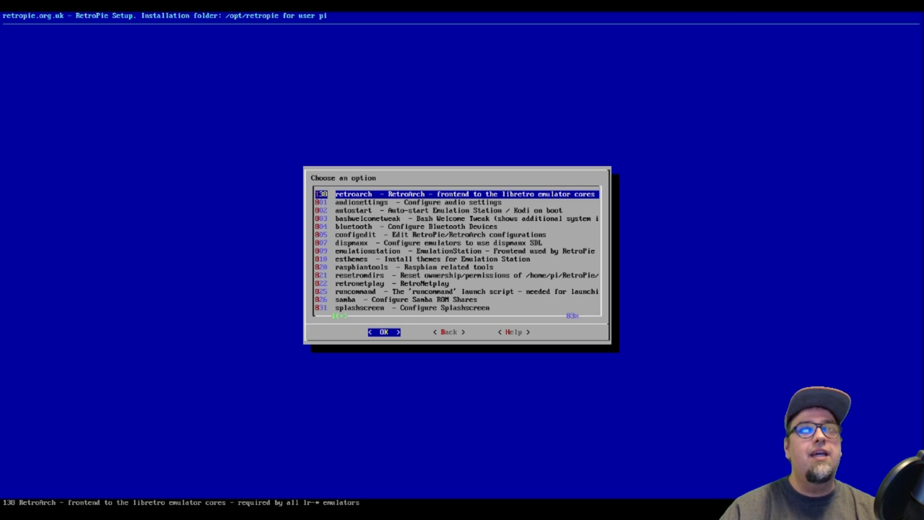
Step: Open the esthemes option for installing Emulation Station themes
key("Down")
key("Down")
key("Down")
key("Down")
key("Down")
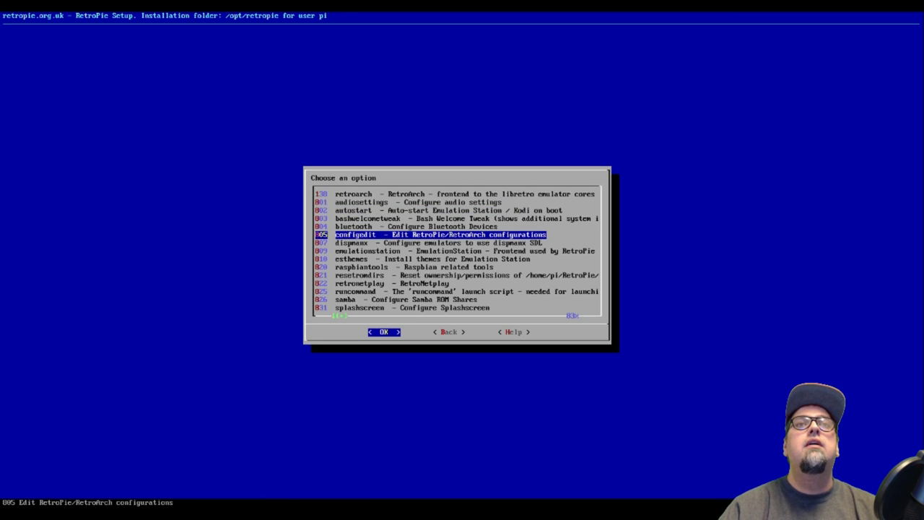
key("Down")
key("Down")
key("Down")
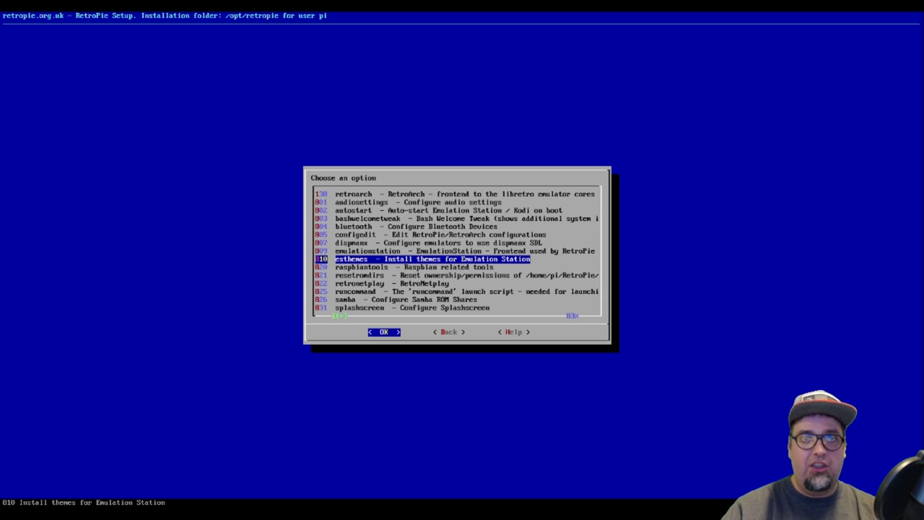
key("Return")
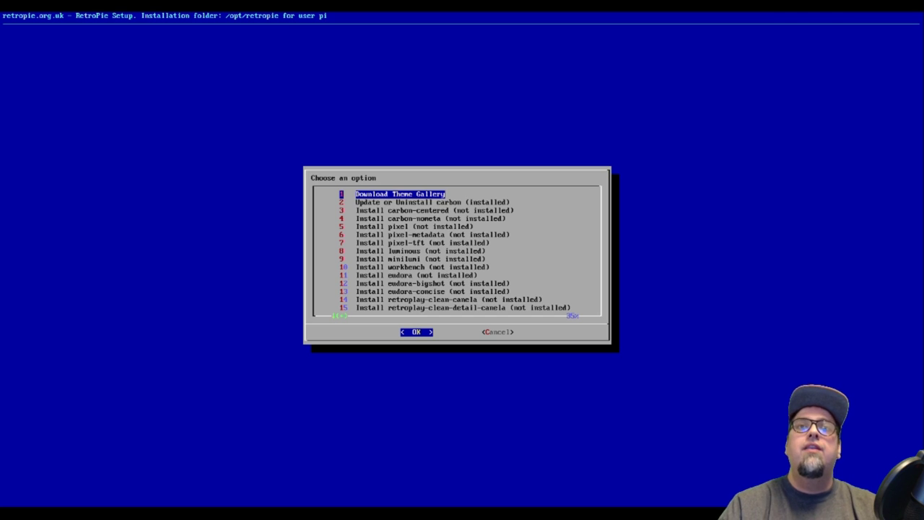
Step: Look through the whole list of installable Emulation Station themes, from carbon-centered down to ComicBook_4-3
key("Down")
key("Down")
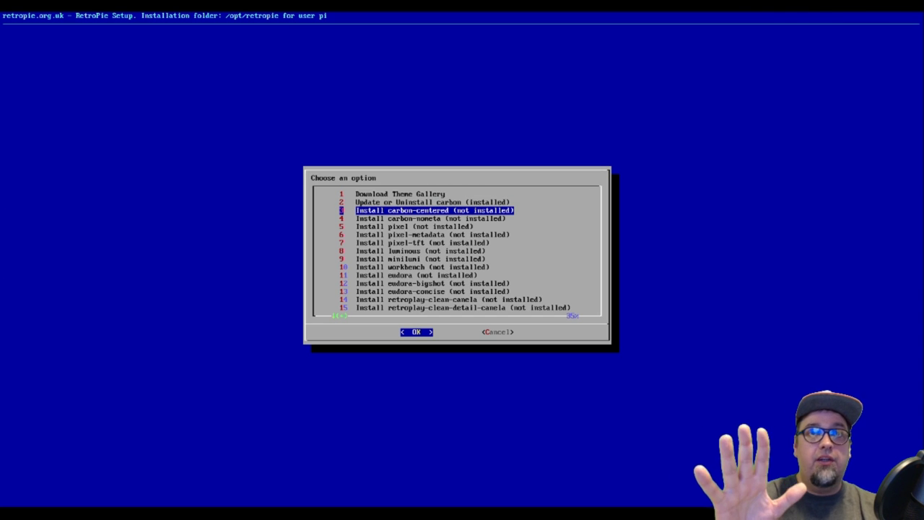
key("Down")
key("Down")
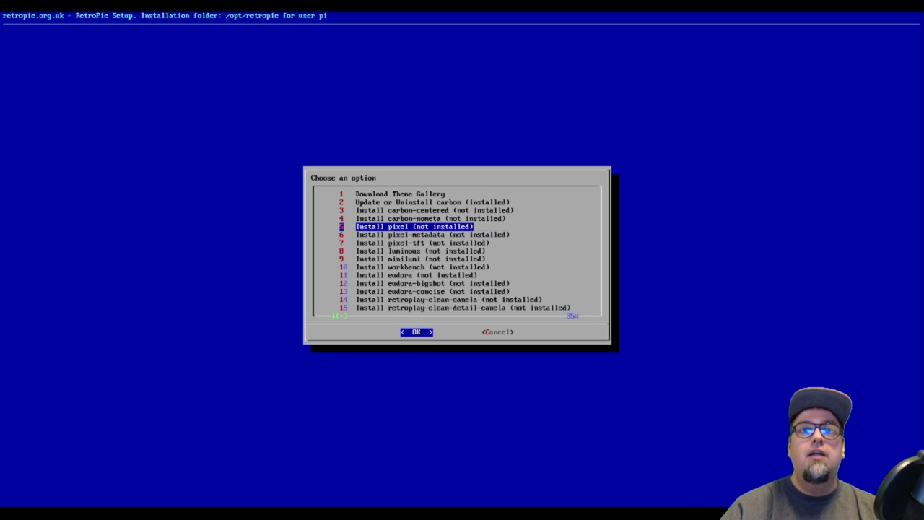
key("Down")
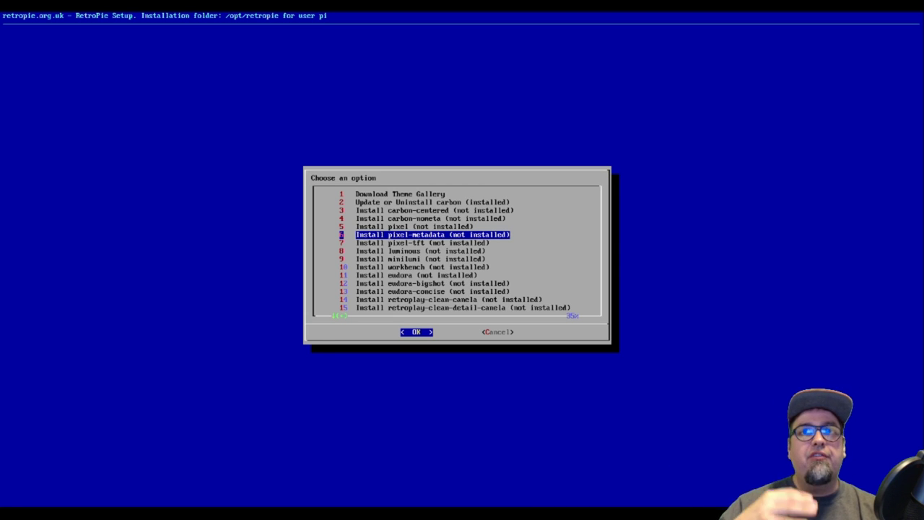
key("Down")
key("Down")
key("Down")
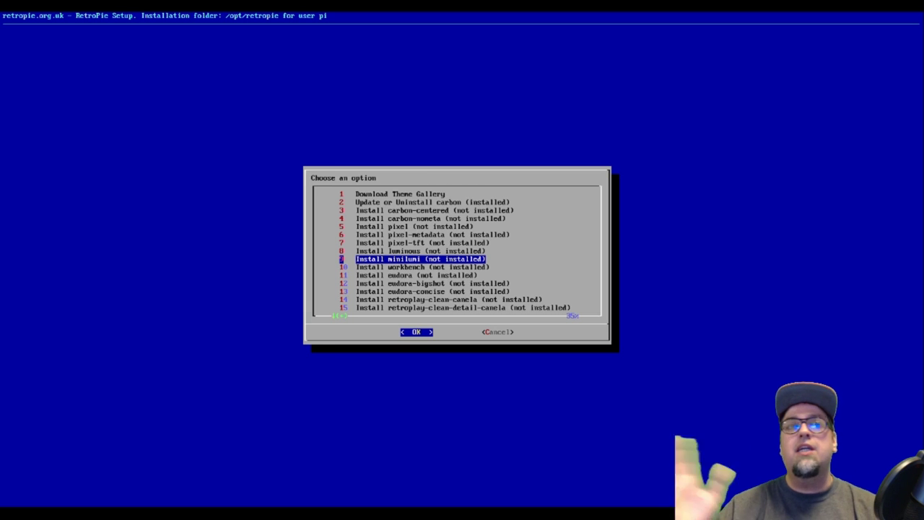
key("Down")
key("Down")
key("Down")
key("Down")
key("Down")
key("Down")
key("Down")
key("Down")
key("Down")
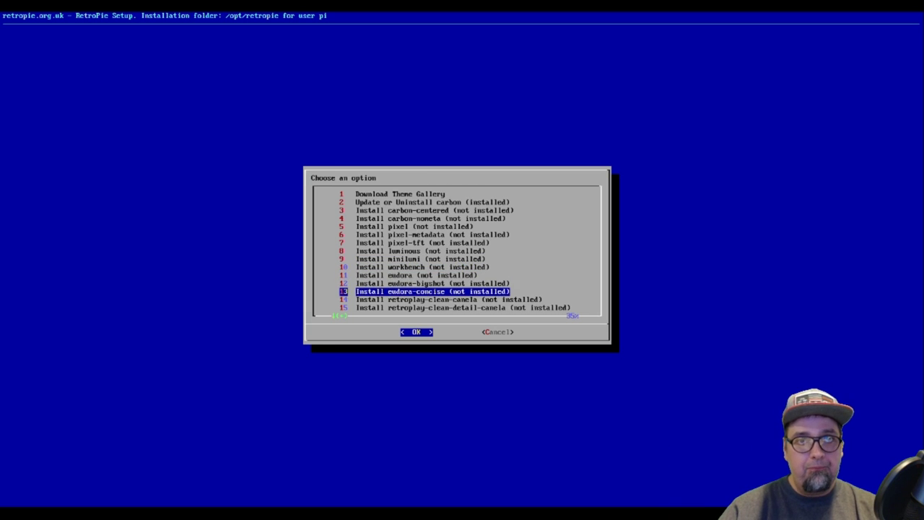
key("Down")
key("Down")
key("Down")
key("Down")
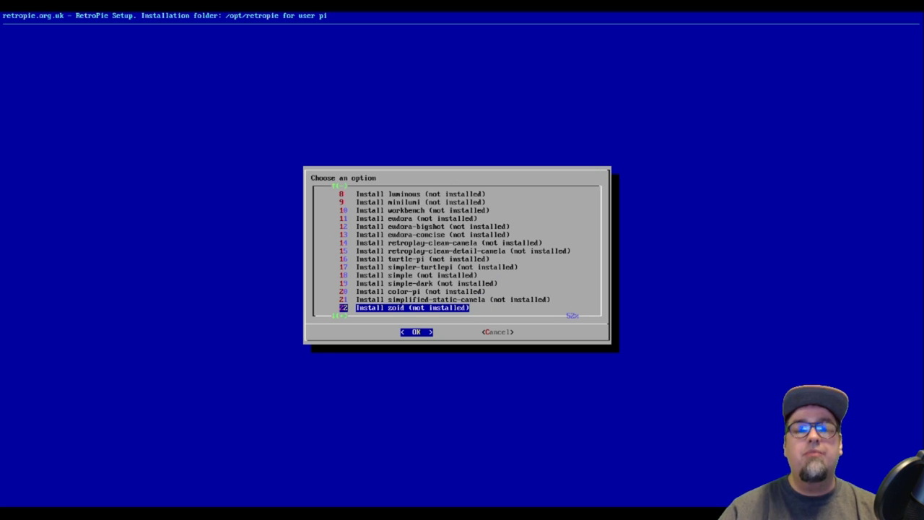
key("Down")
key("Down")
key("Down")
key("Down")
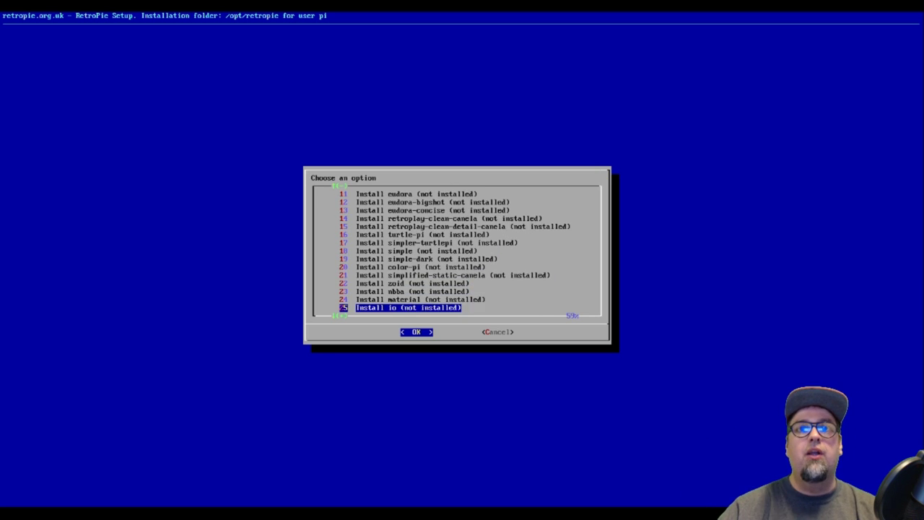
key("Down")
key("Down")
key("Down")
key("Down")
key("Down")
key("Down")
key("Down")
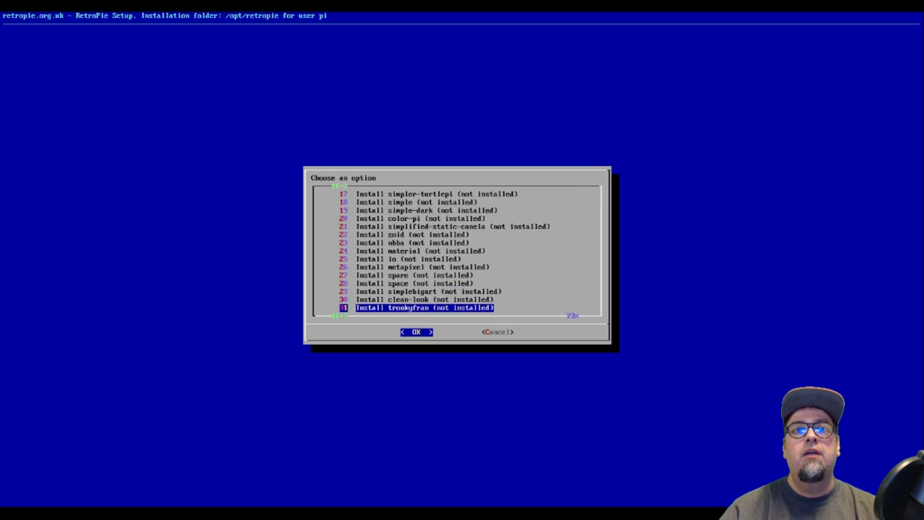
key("Down")
key("Down")
key("Down")
key("Down")
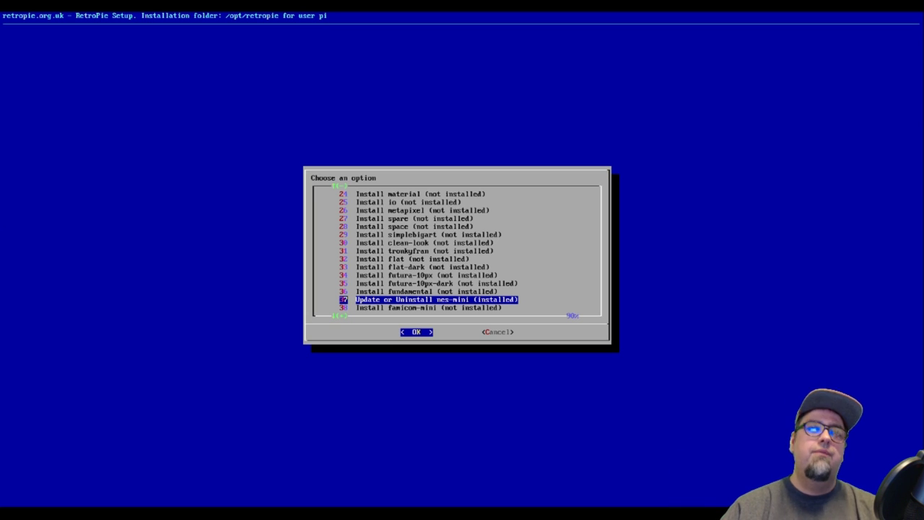
key("Down")
key("Down")
key("Down")
key("Down")
key("Down")
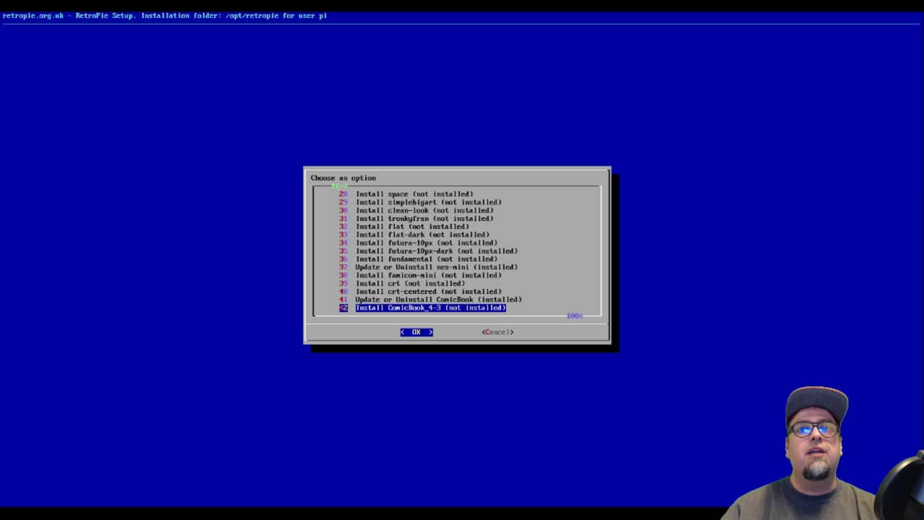
Step: Compare the ComicBook and ComicBook_4-3 entries and review the preceding themes back up to io
key("Up")
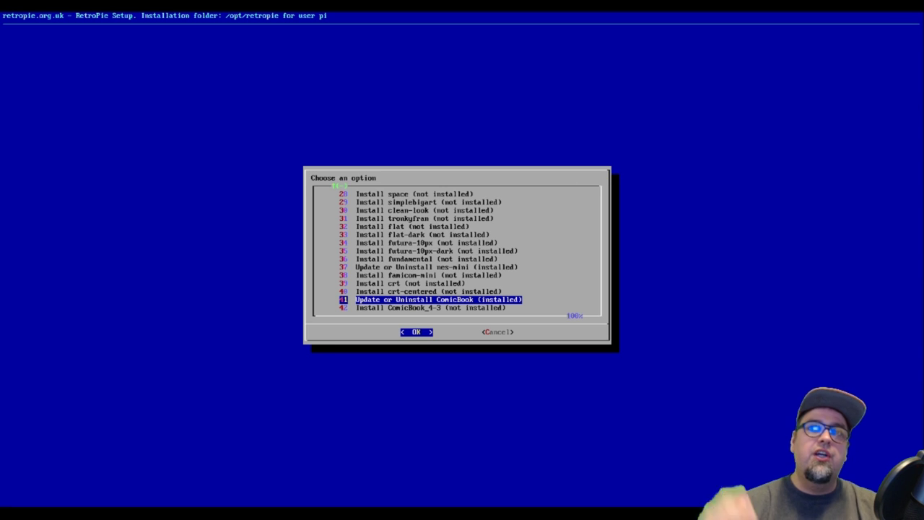
key("Down")
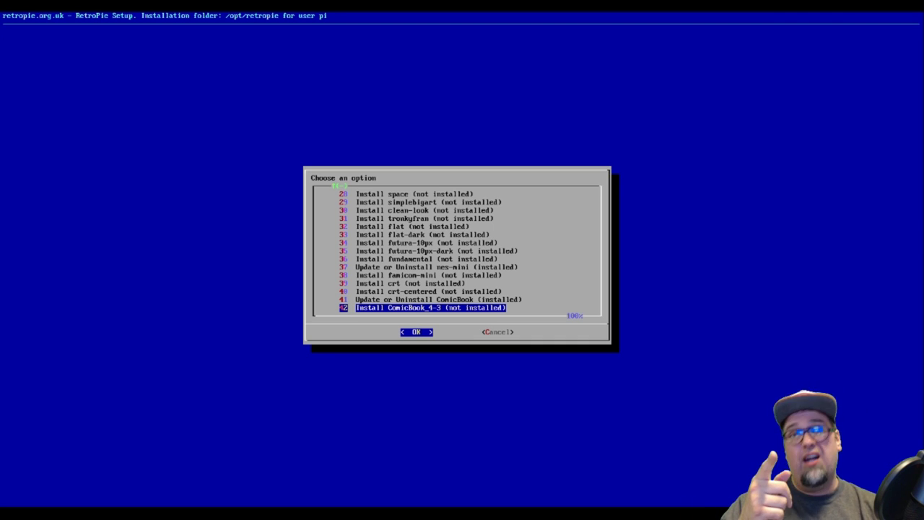
key("Up")
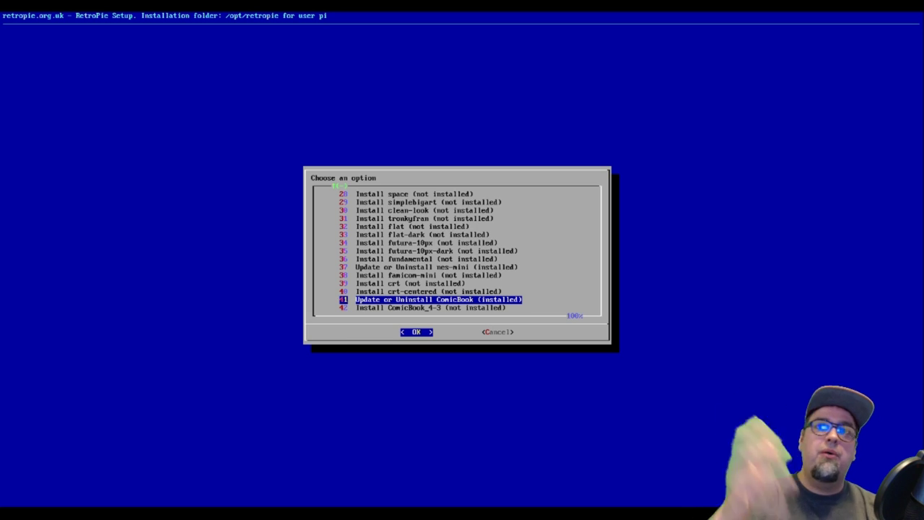
key("Up")
key("Up")
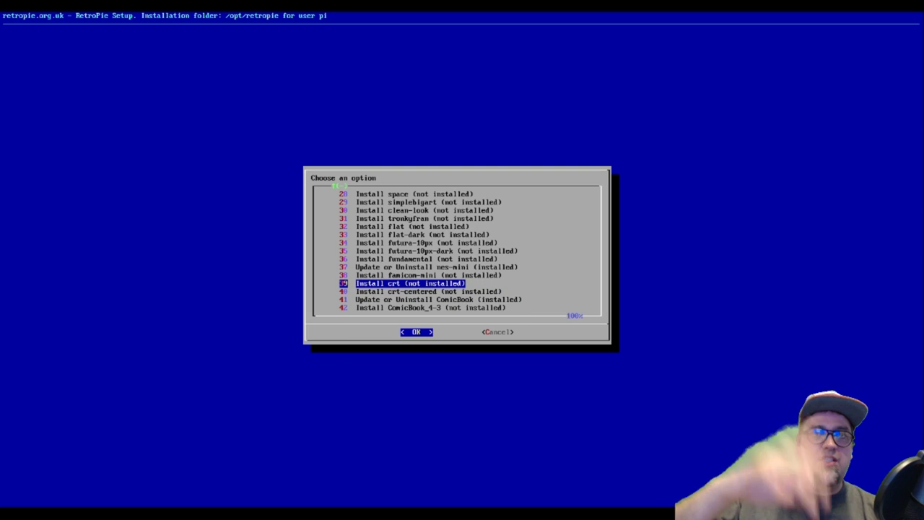
key("Up")
key("Up")
key("Up")
key("Up")
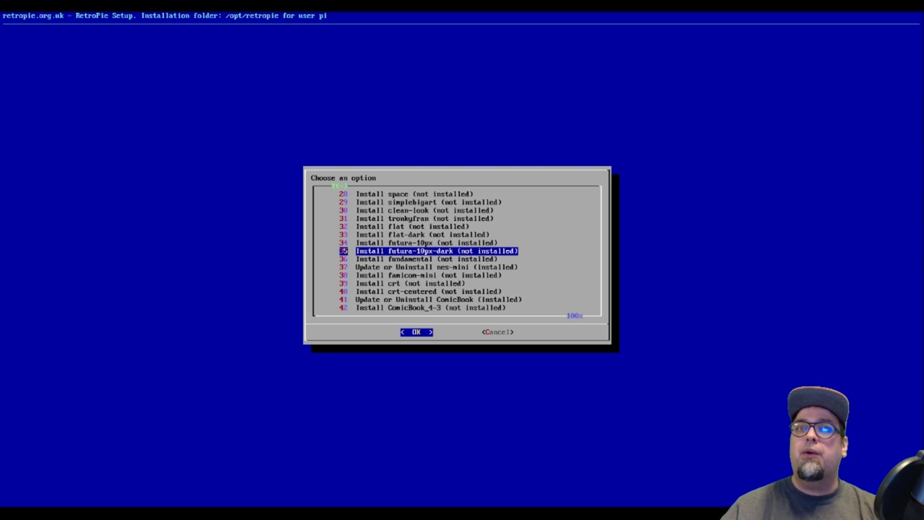
key("Up")
key("Up")
key("Up")
key("Up")
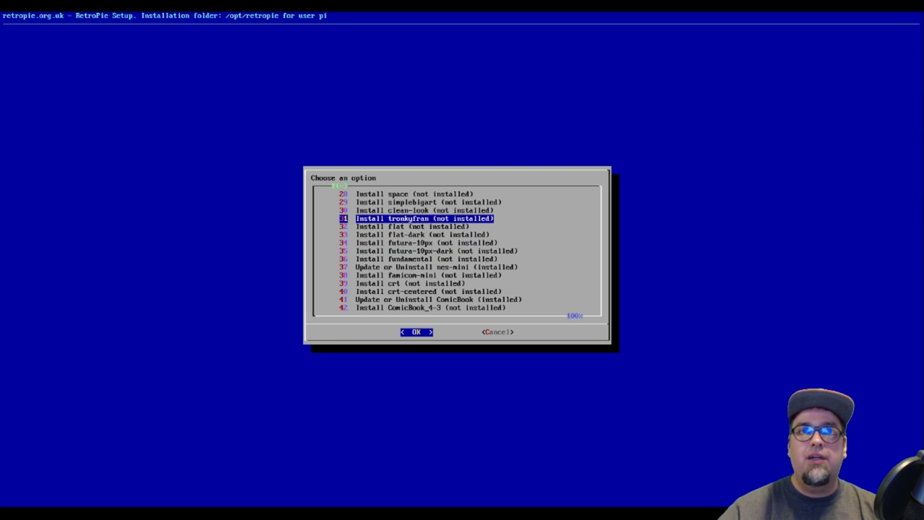
key("Up")
key("Up")
key("Up")
key("Up")
key("Up")
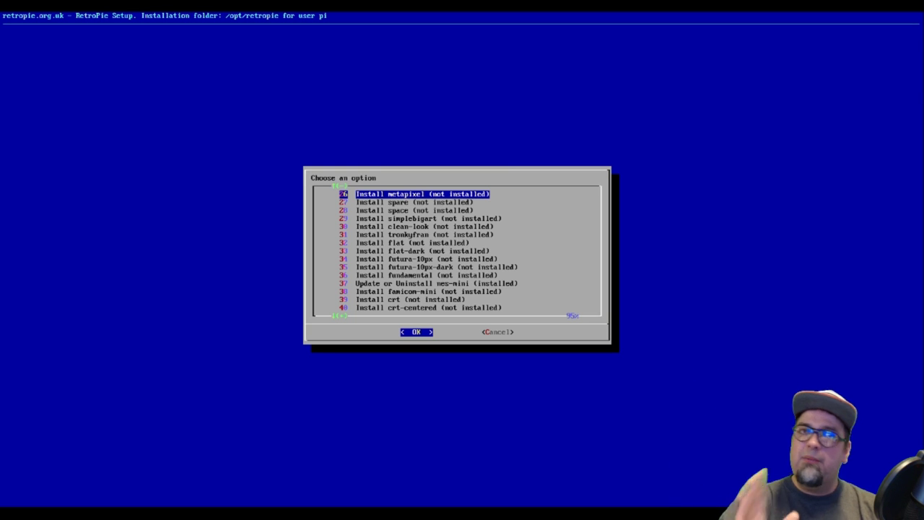
key("Up")
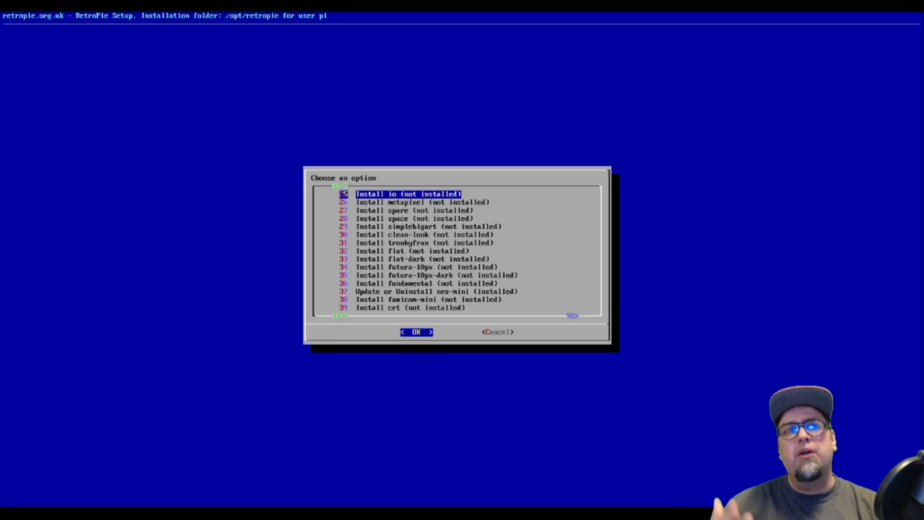
key("Down")
key("Down")
key("Down")
key("Down")
key("Down")
key("Down")
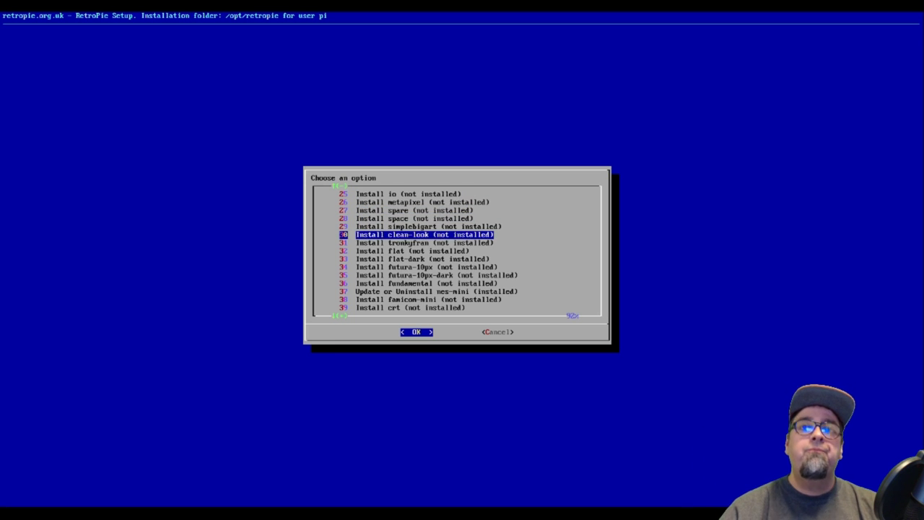
Step: Leave the esthemes list without installing anything and go back to the RetroPie-Setup script's main options
key("Tab")
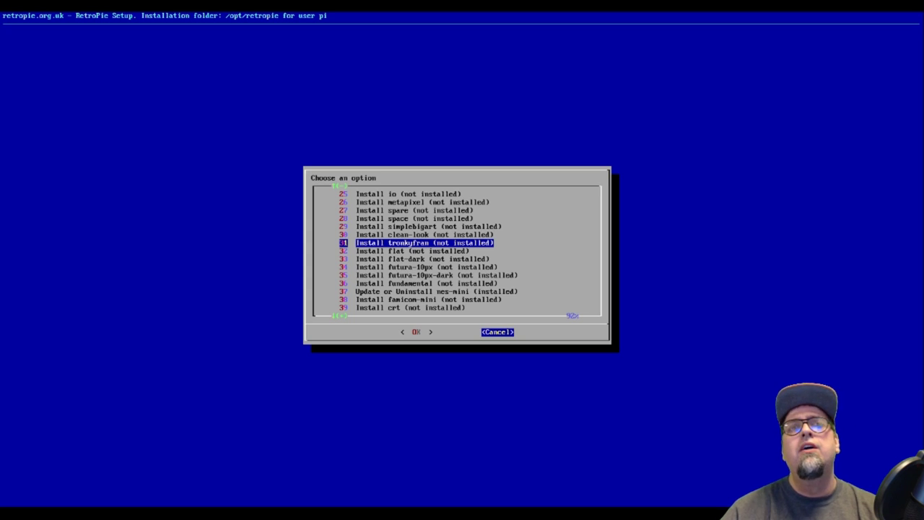
key("Return")
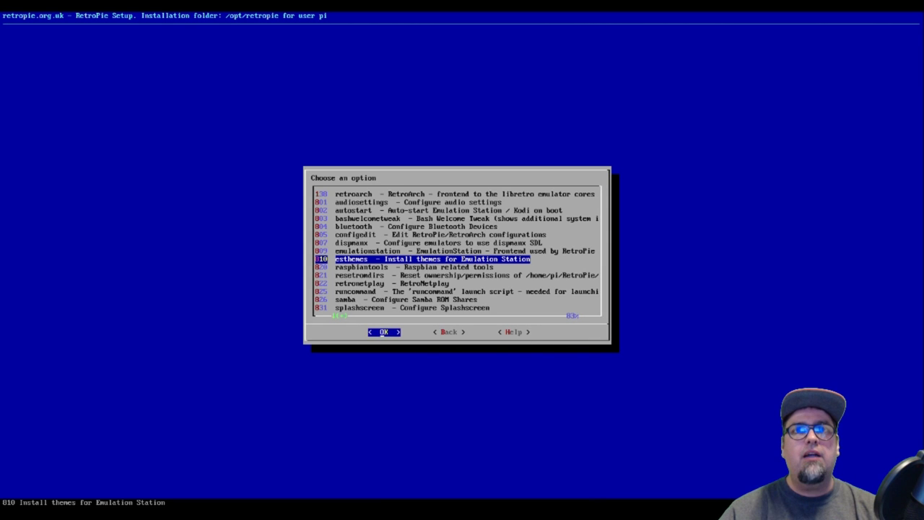
key("Right")
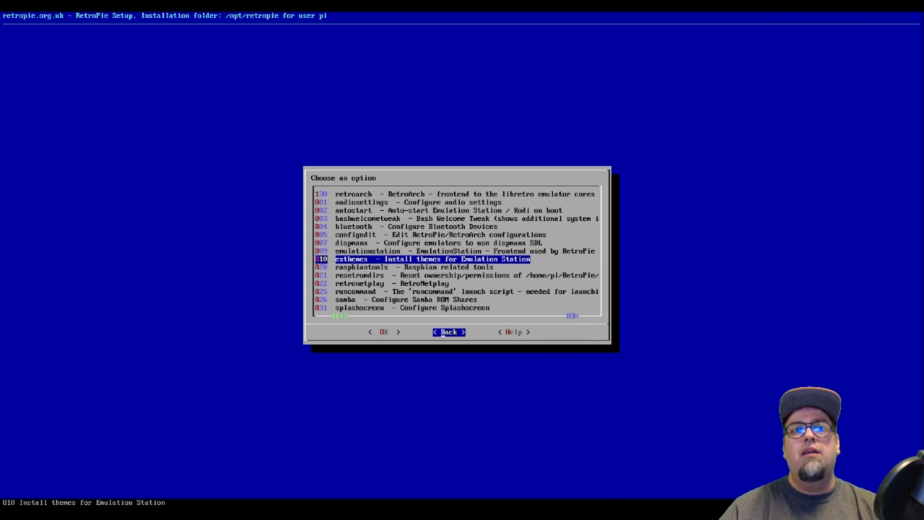
key("Return")
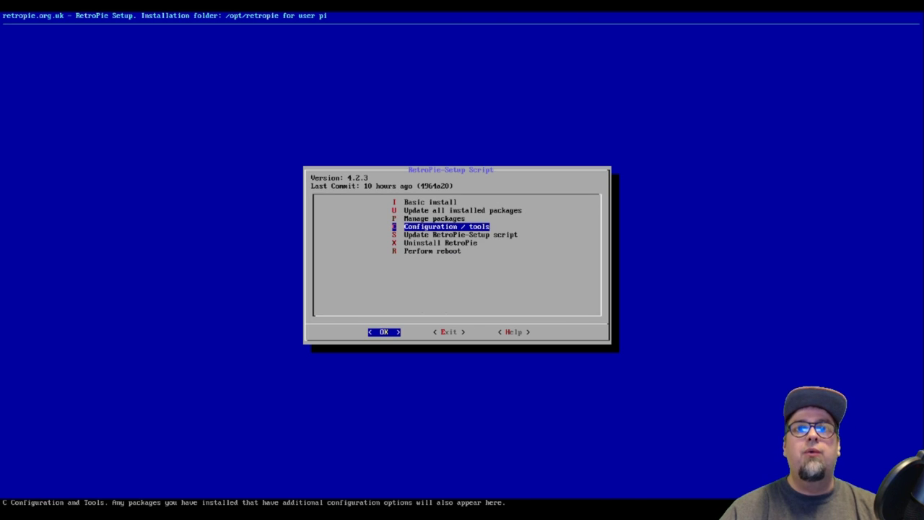
Step: Exit the RetroPie-Setup script without rebooting and return from the Config list to the system selection
key("Down")
key("Down")
key("Down")
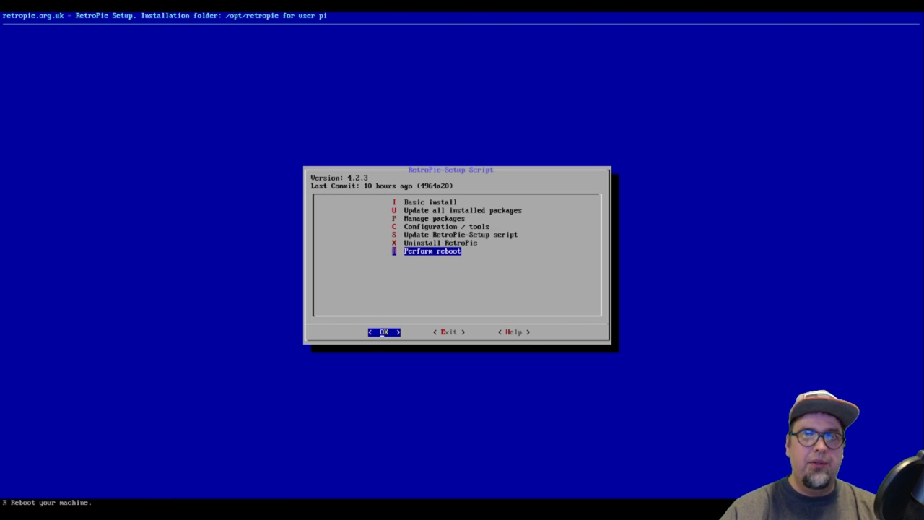
key("Right")
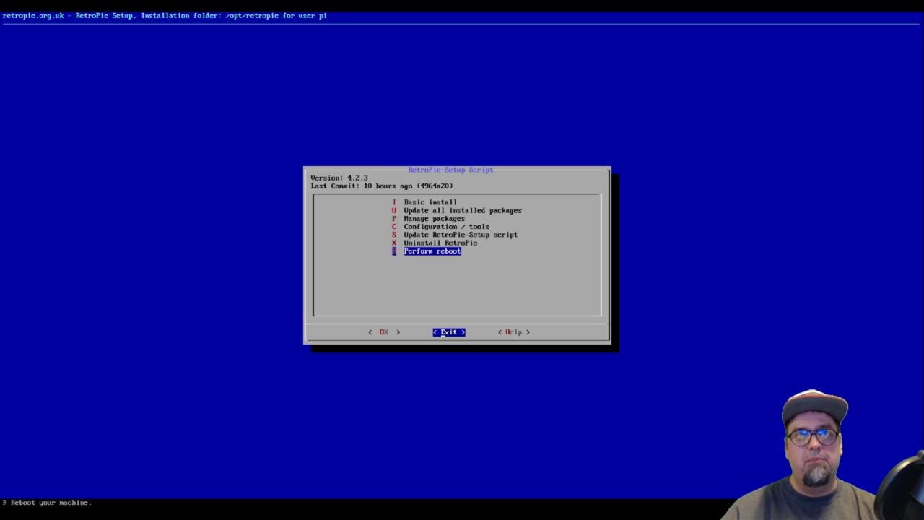
key("Return")
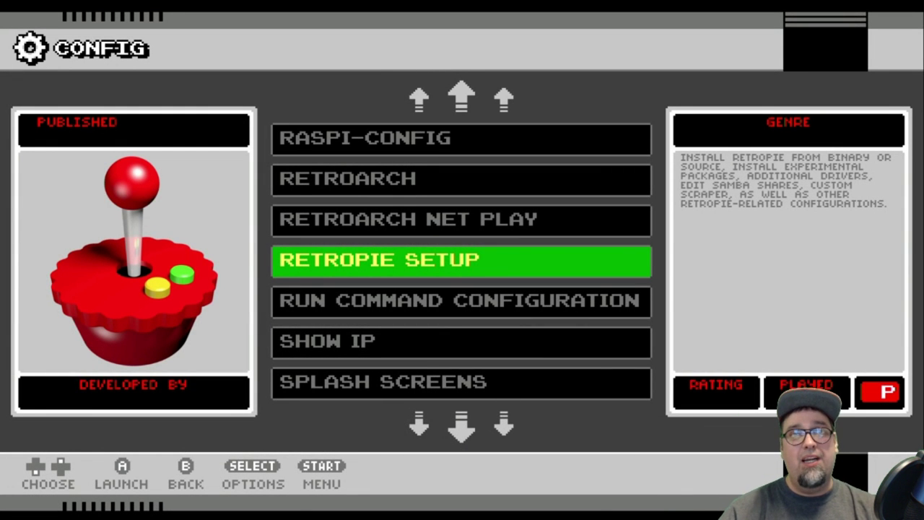
key("Escape")
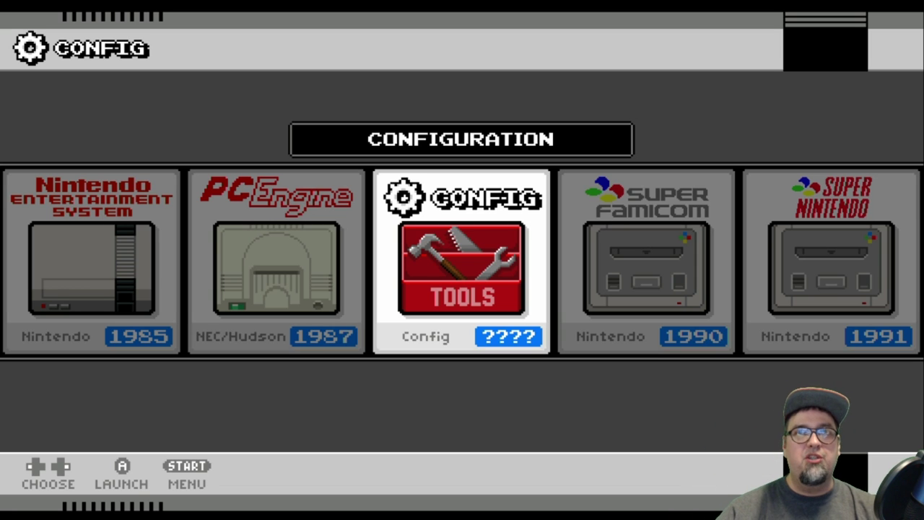
Step: Open Emulation Station's UI Settings
key("Return")
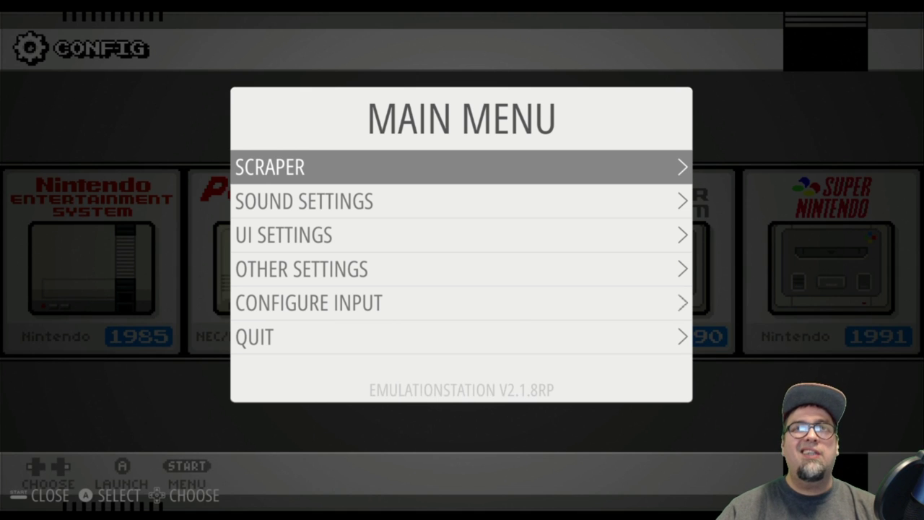
key("Return")
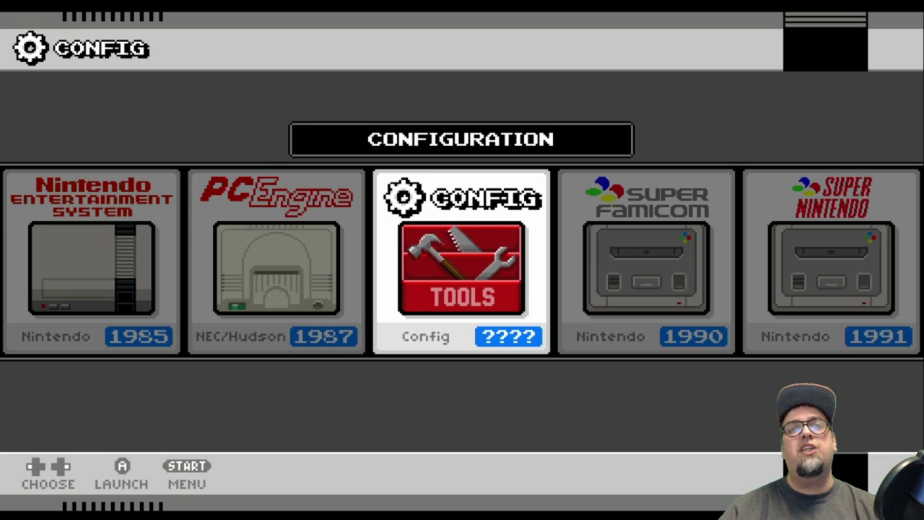
key("Return")
key("Down")
key("Down")
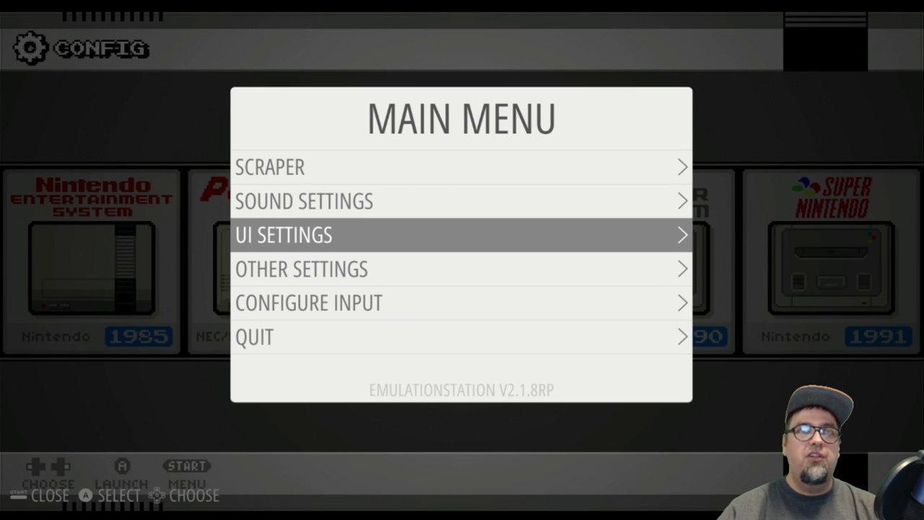
key("Return")
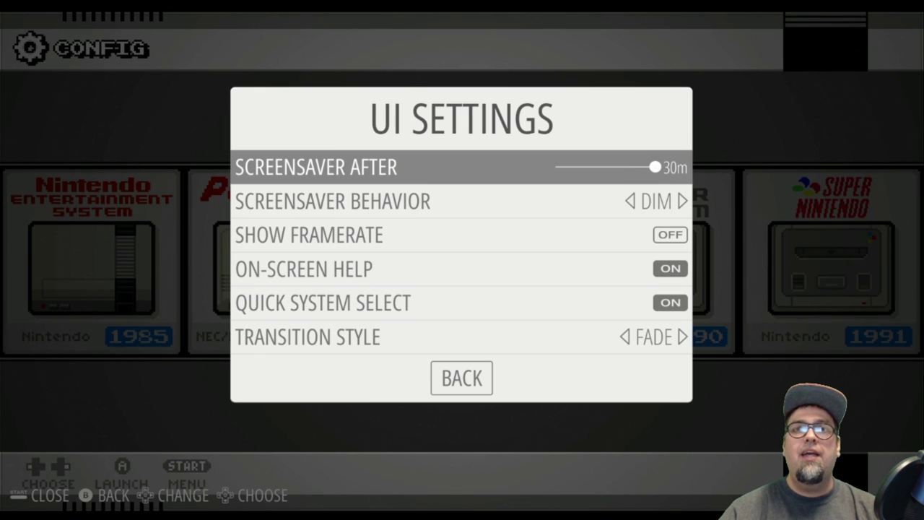
Step: Open the Theme Set choices in UI Settings and highlight COMICBOOK
key("Down")
key("Down")
key("Down")
key("Down")
key("Down")
key("Down")
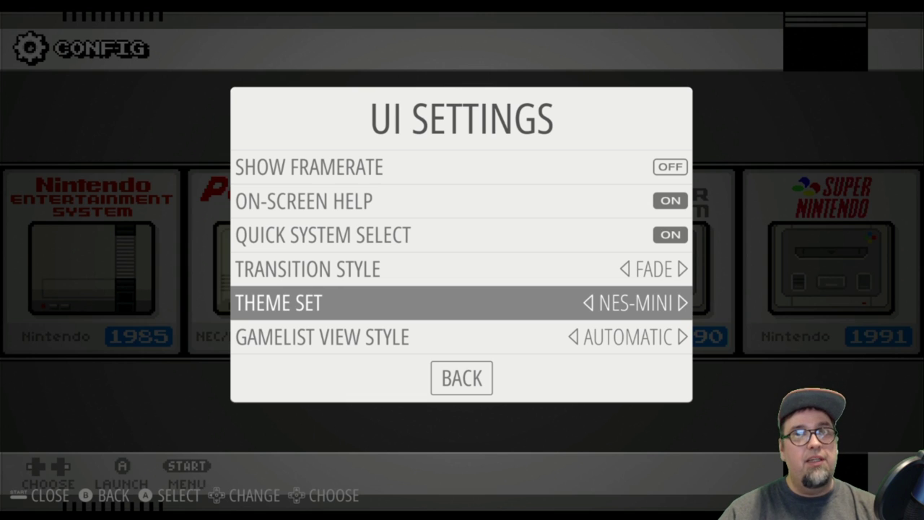
key("Return")
key("Up")
key("Up")
key("Up")
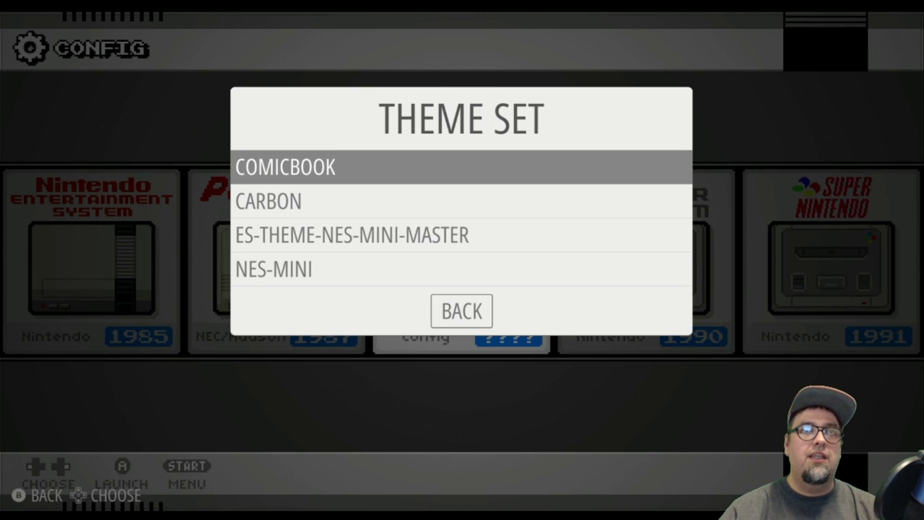
Step: Look through the installed theme sets from COMICBOOK down to NES-MINI
key("Down")
key("Down")
key("Down")
key("Down")
key("Up")
key("Up")
key("Up")
key("Up")
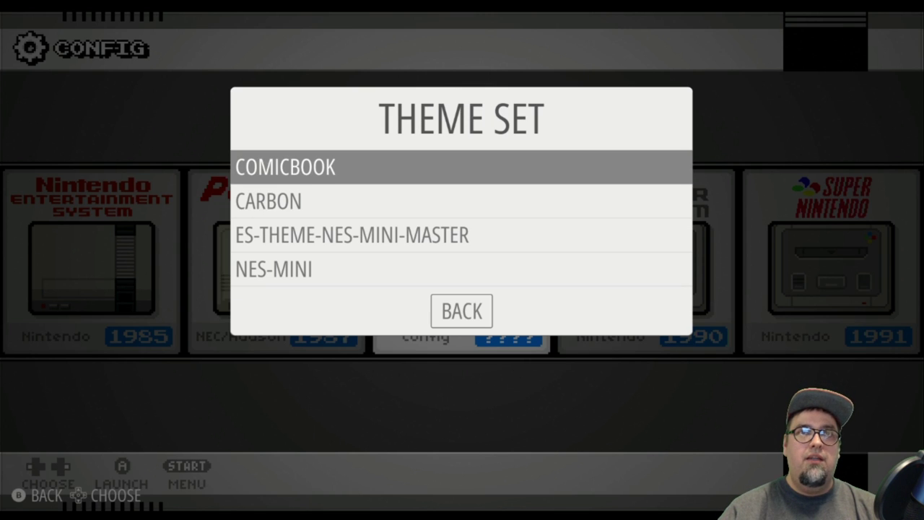
key("Down")
key("Down")
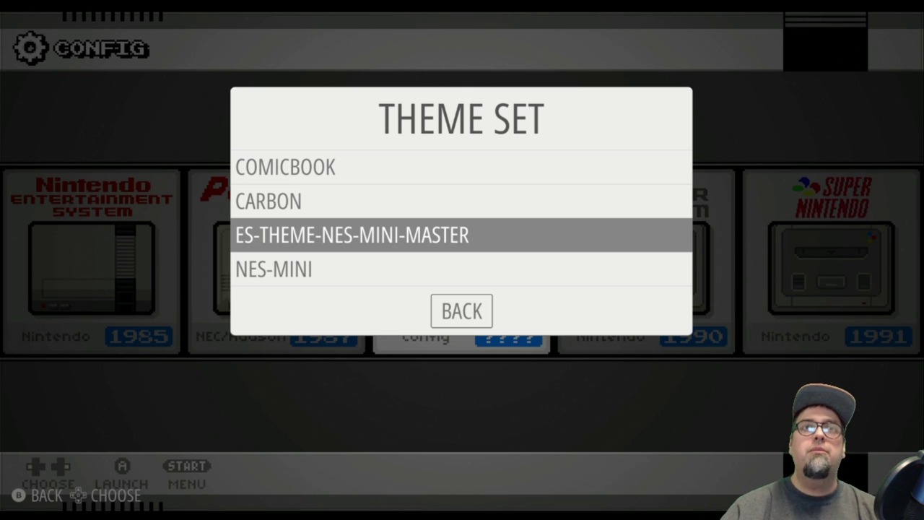
key("Down")
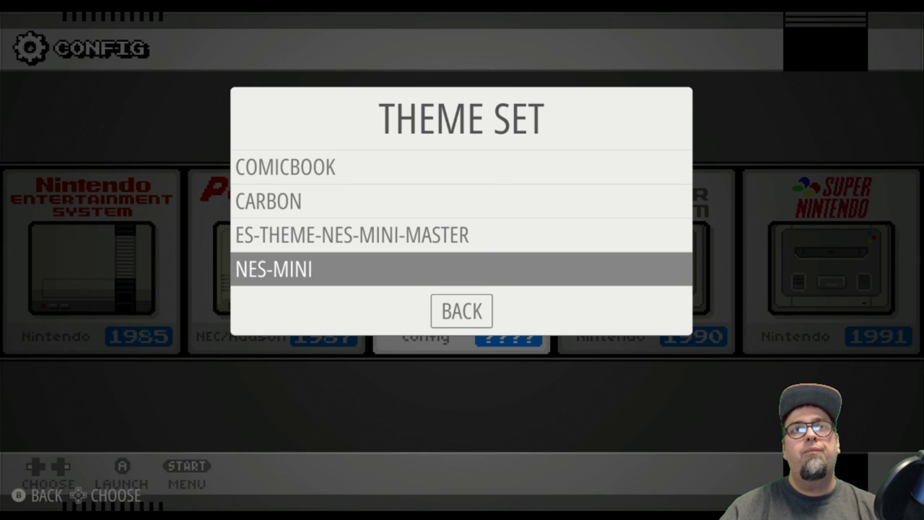
Step: Choose COMICBOOK as the Theme Set
key("Up")
key("Up")
key("Up")
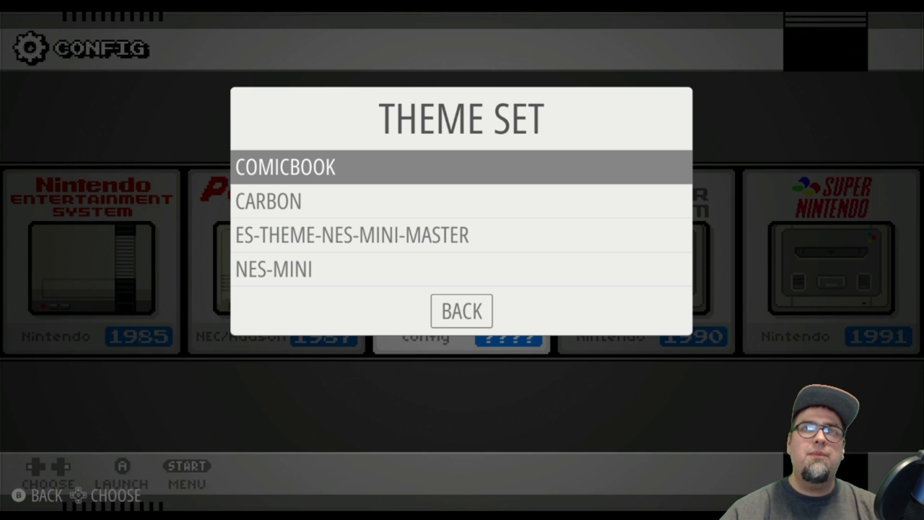
key("Return")
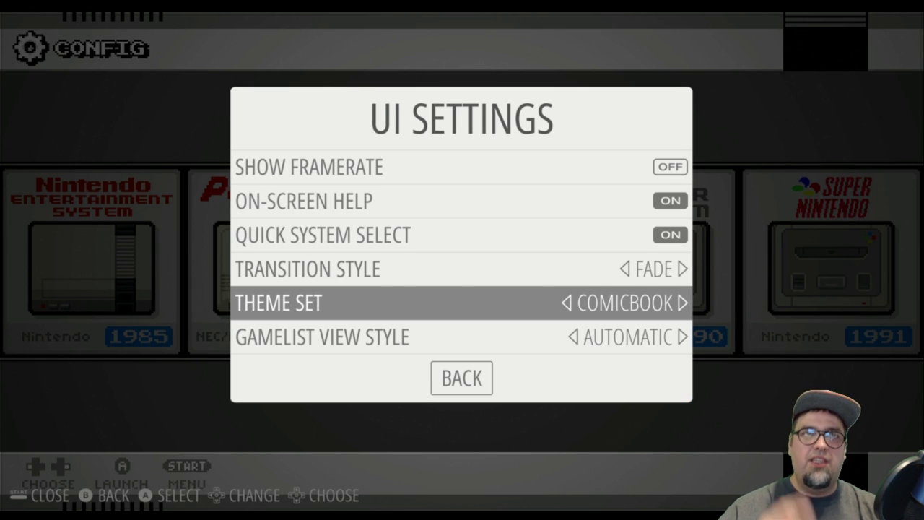
Step: Switch the Theme Set value to CARBON and back to COMICBOOK directly in UI Settings
key("Left")
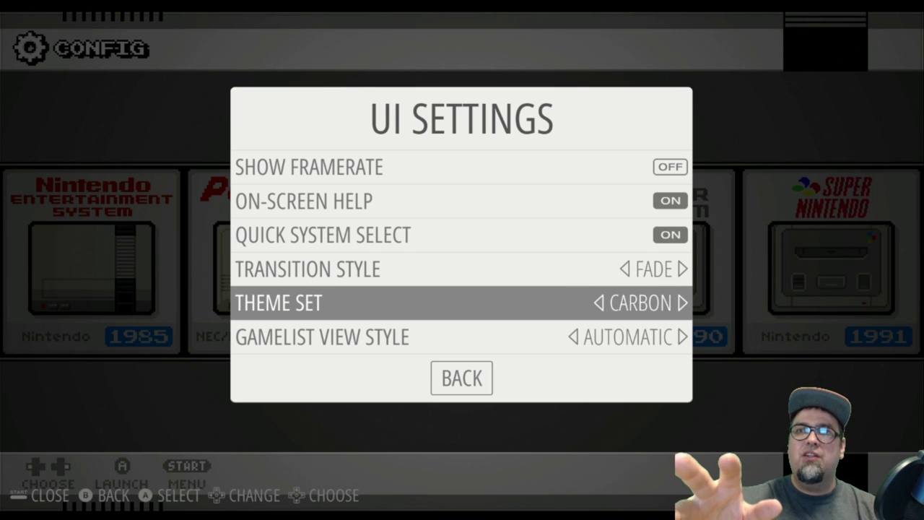
key("Right")
key("Left")
key("Right")
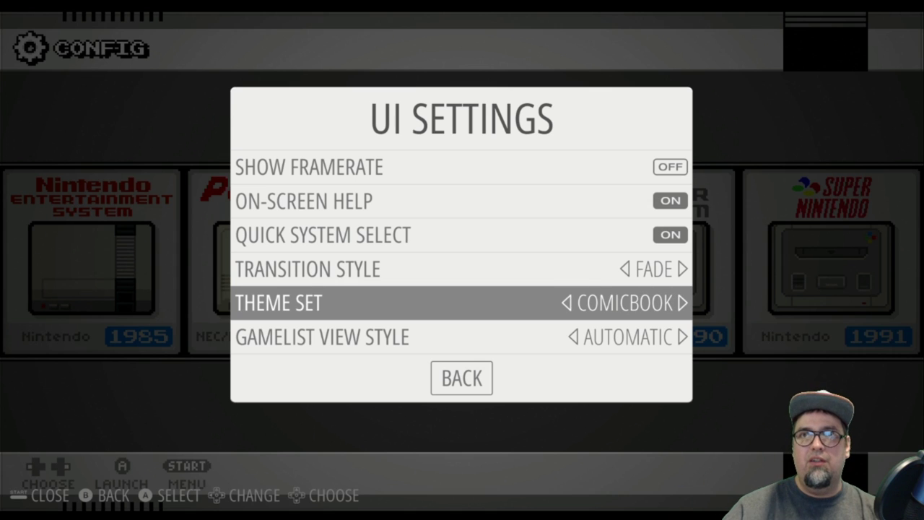
Step: Leave UI Settings to apply the COMICBOOK theme set and return to the system selection
key("Down")
key("Down")
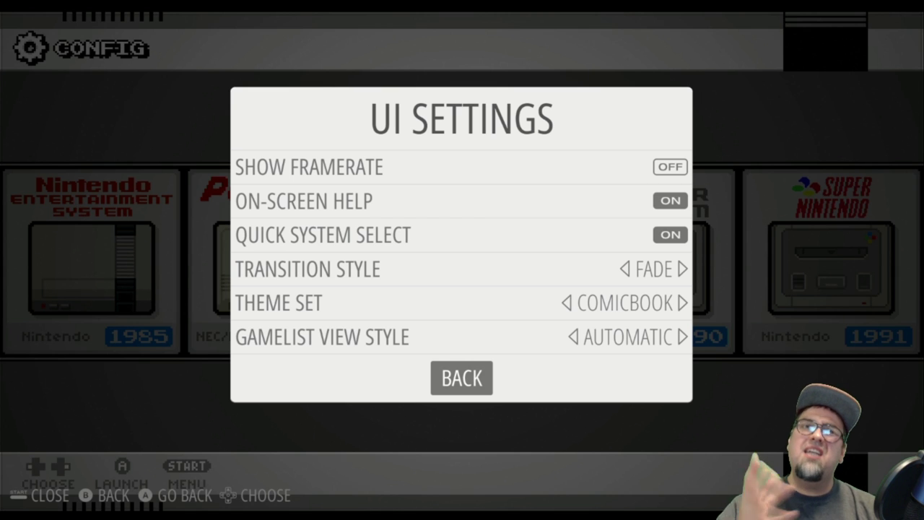
key("Return")
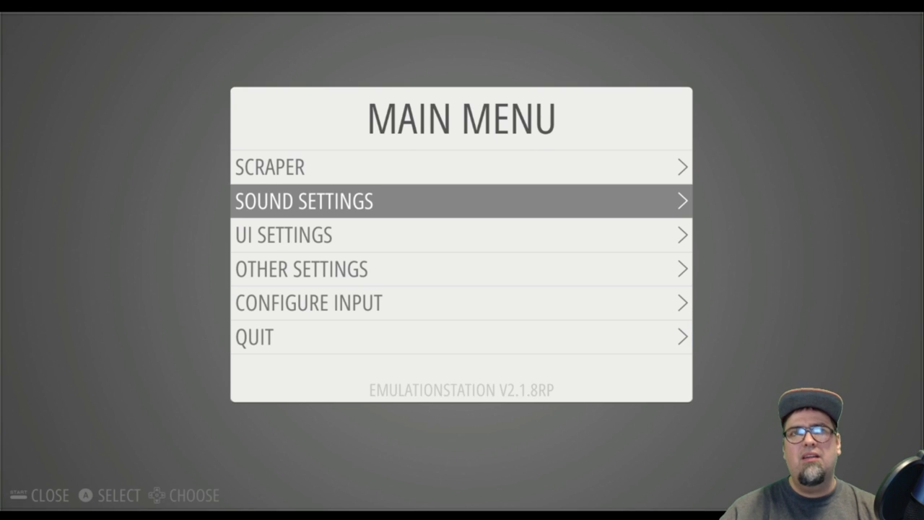
key("Down")
key("Down")
key("Down")
key("Down")
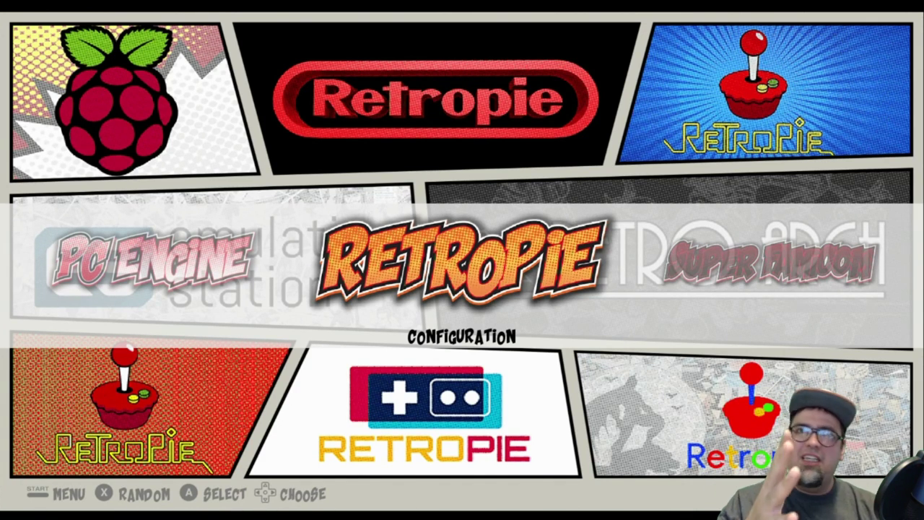
Step: Browse the system selection from RetroPie back to Arcade to examine each system's artwork in the comic book theme
key("Left")
key("Left")
key("Left")
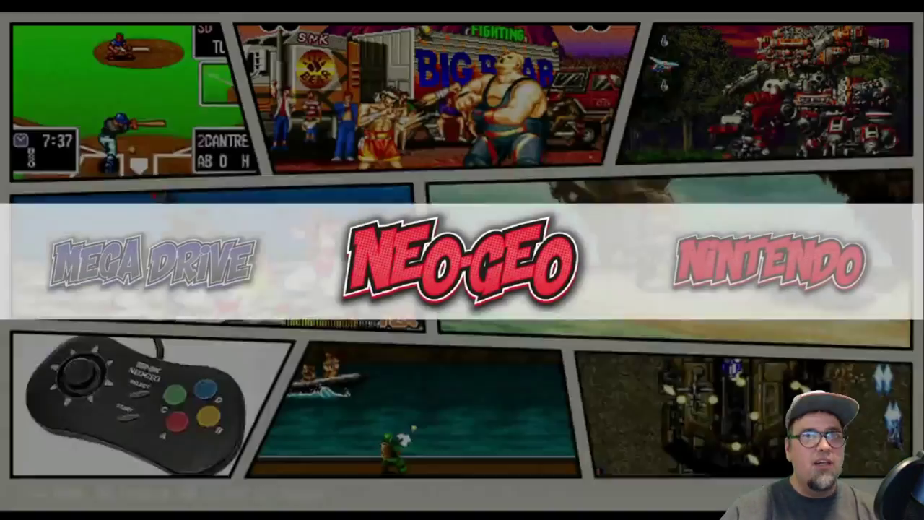
key("Left")
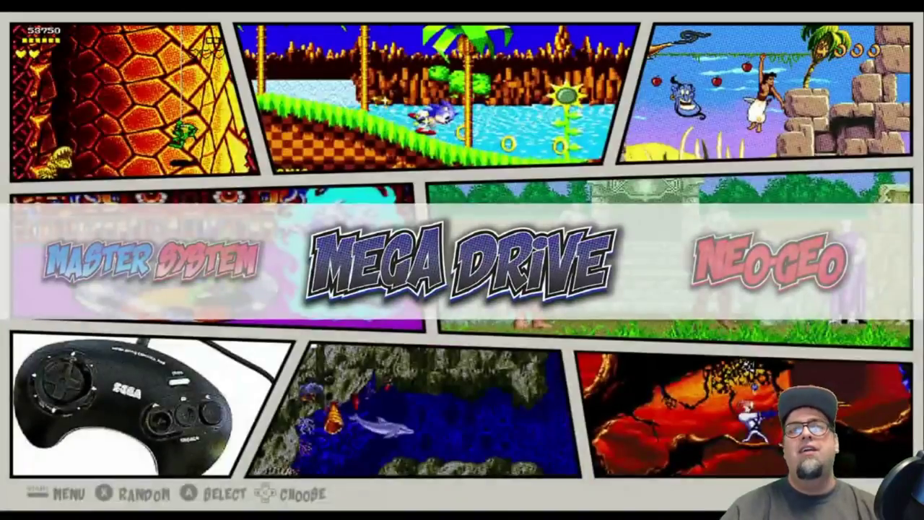
key("Left")
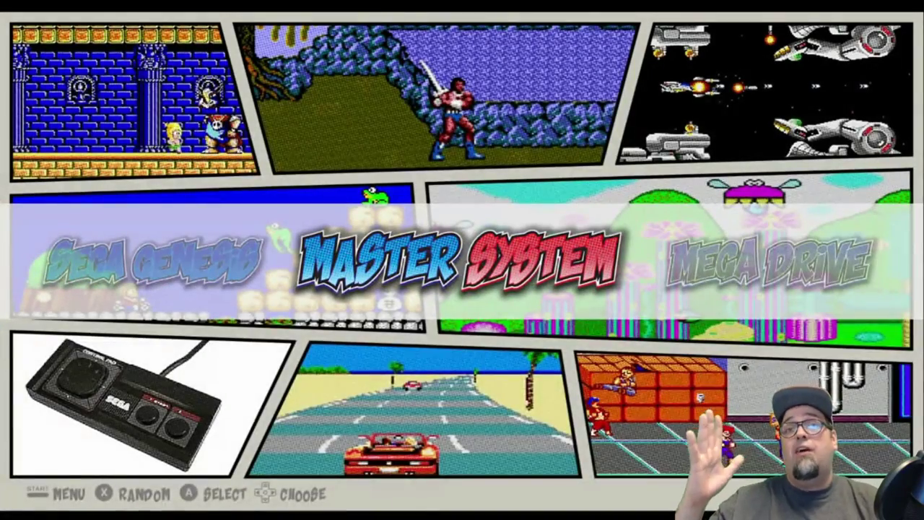
key("Left")
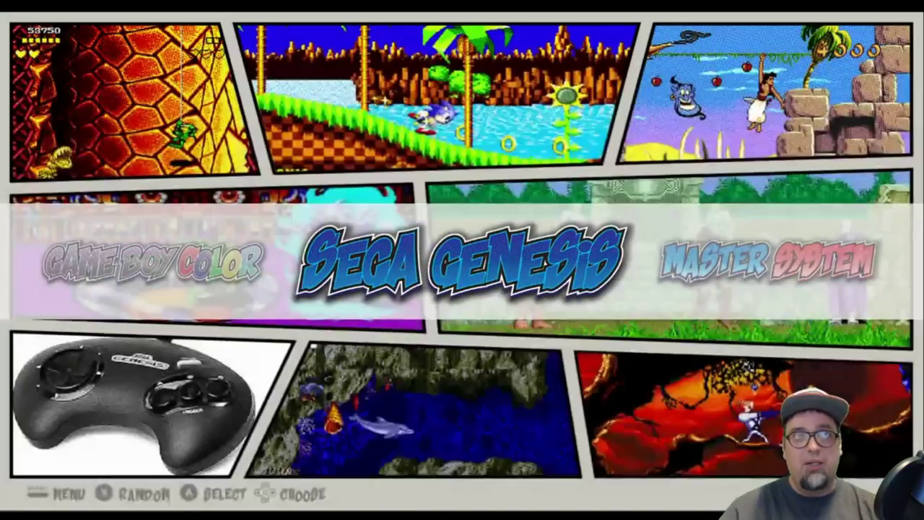
key("Left")
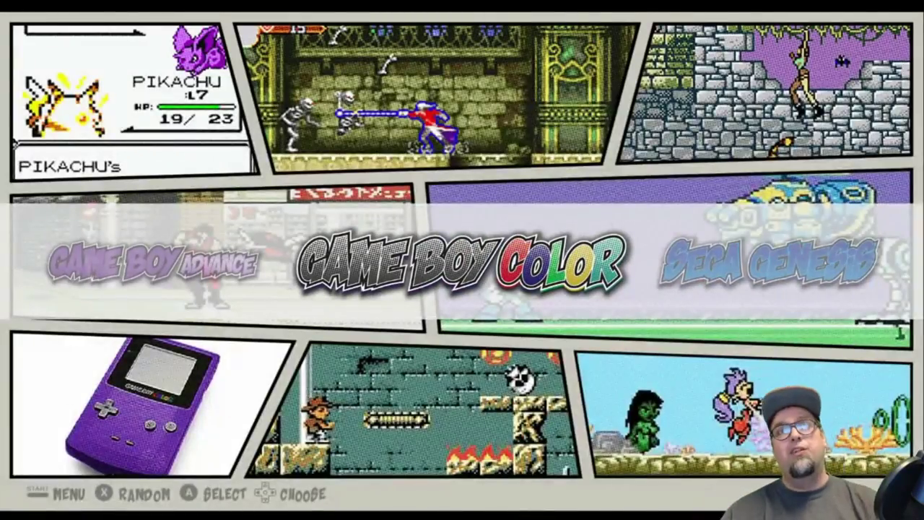
key("Left")
key("Left")
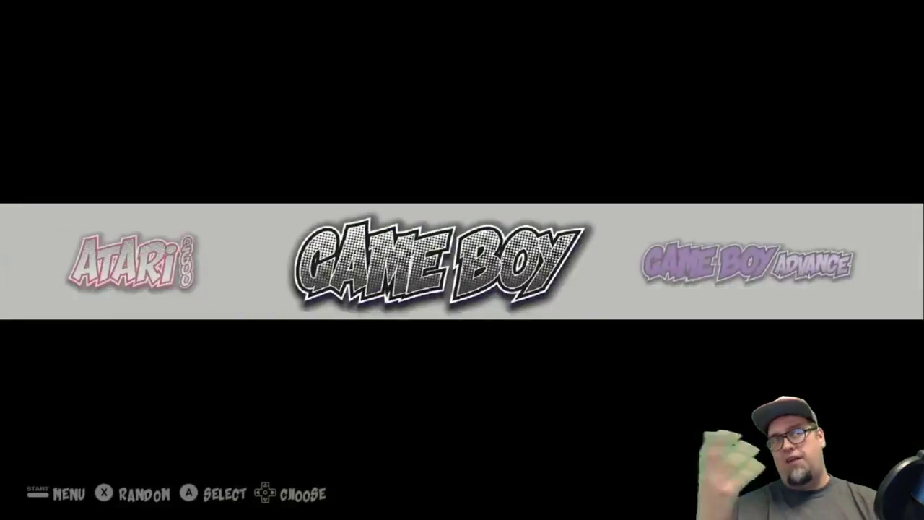
key("Left")
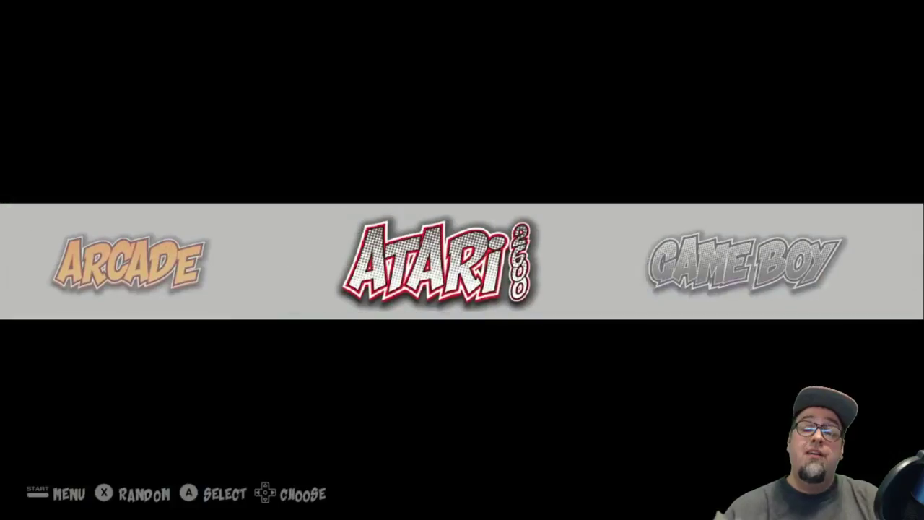
key("Left")
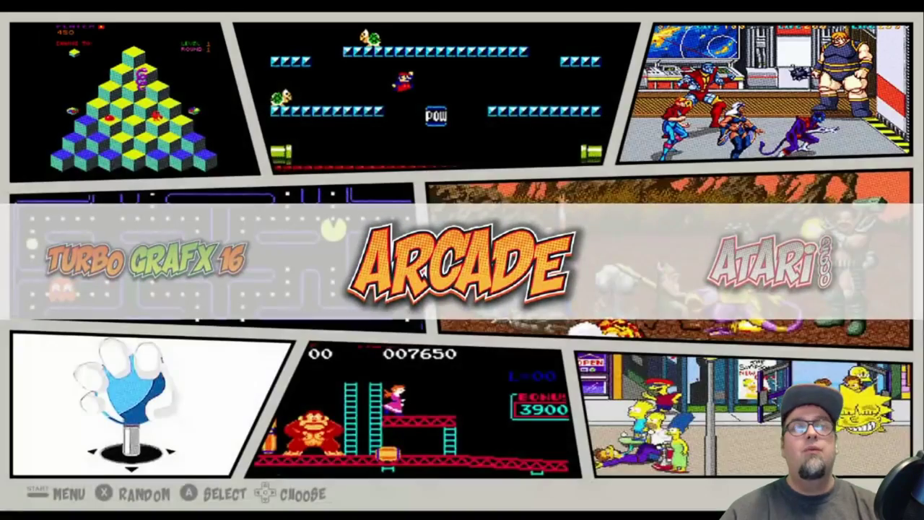